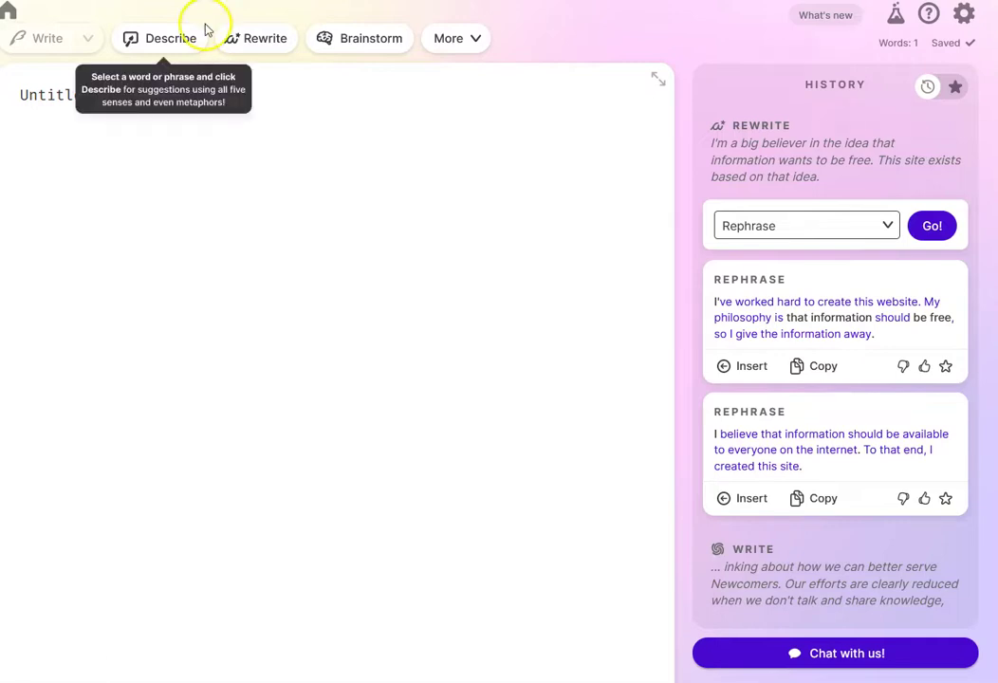
# - Paste the 321-word knowledge-sharing blog post over the Untitled title
pyautogui.click(126, 95)
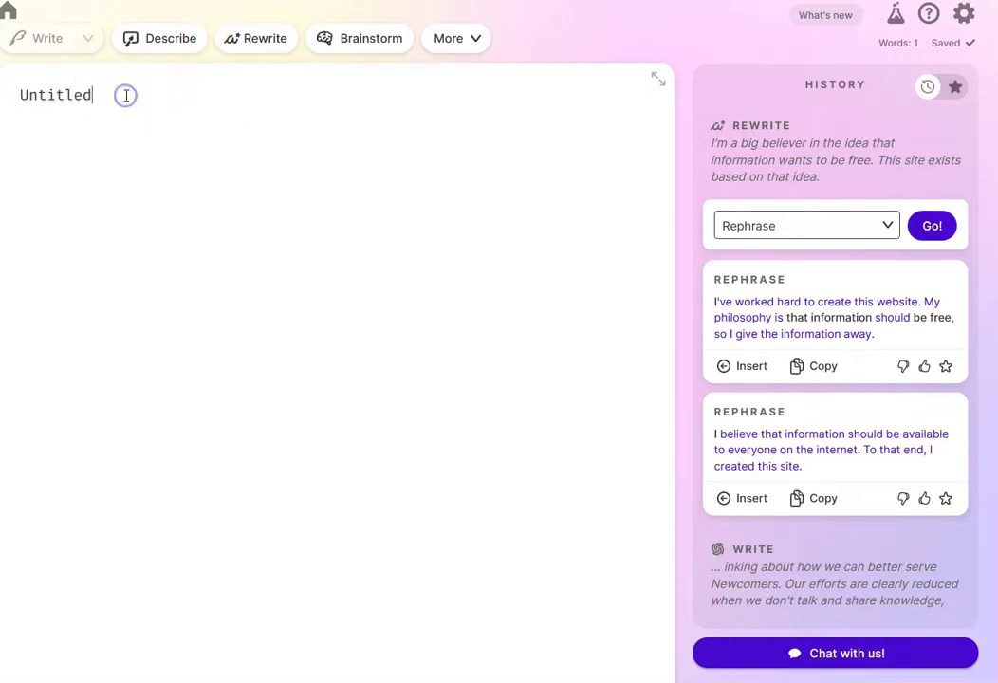
pyautogui.hotkey('ctrl', 'a')
pyautogui.hotkey('ctrl', 'v')
# - Put the cursor right after the sentence ending 'interesting information.'
pyautogui.click(273, 317)
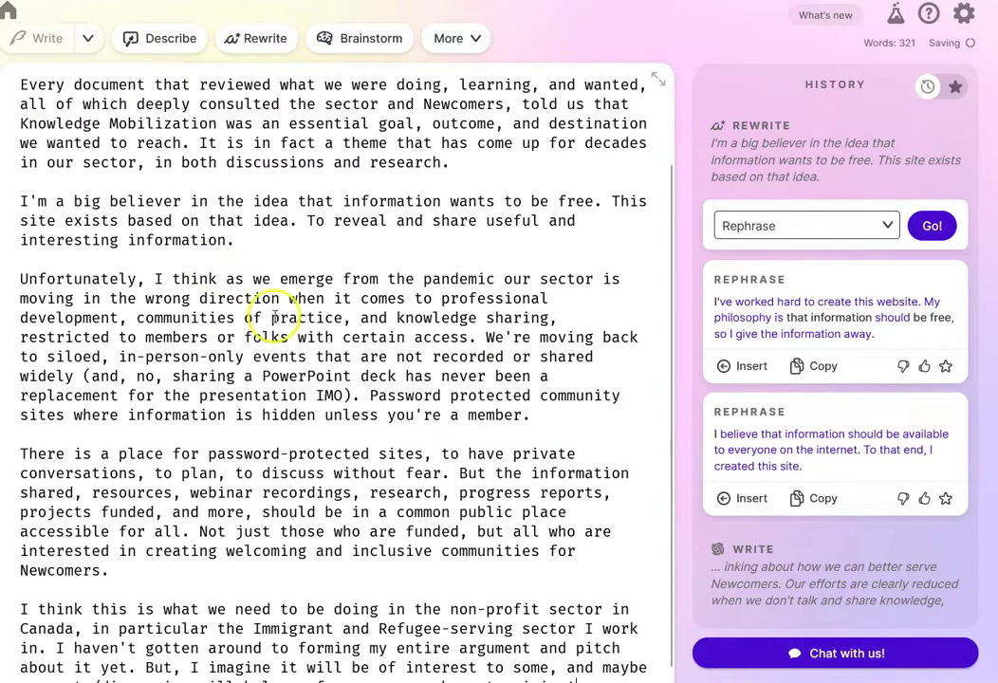
pyautogui.scroll(-1, 273, 313)
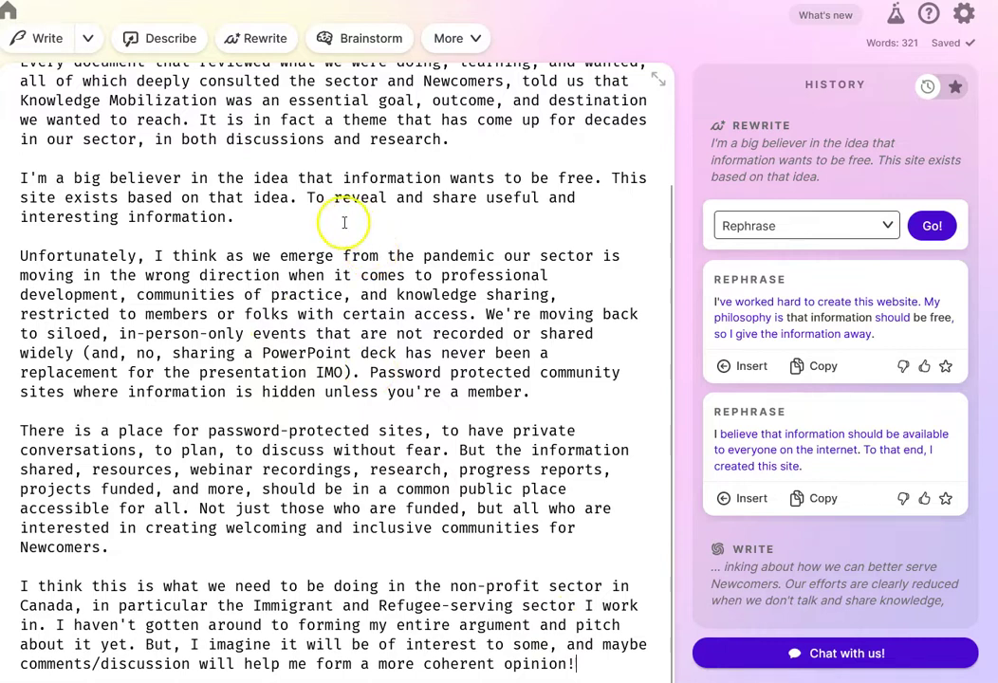
pyautogui.click(244, 218)
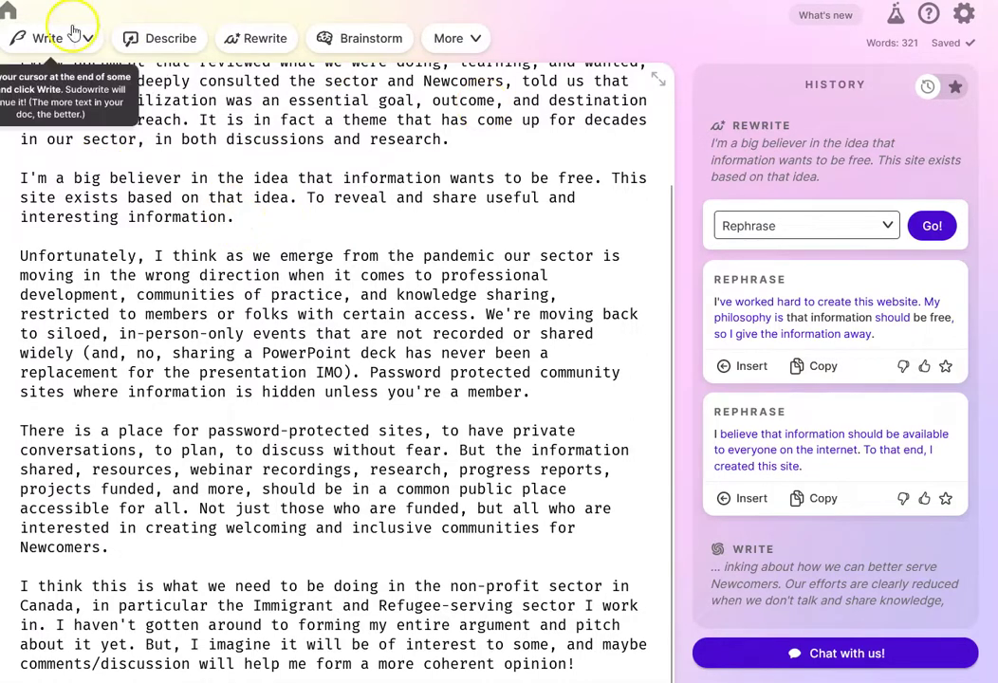
# - Run Write to generate AI continuations and read through them in History
pyautogui.click(31, 39)
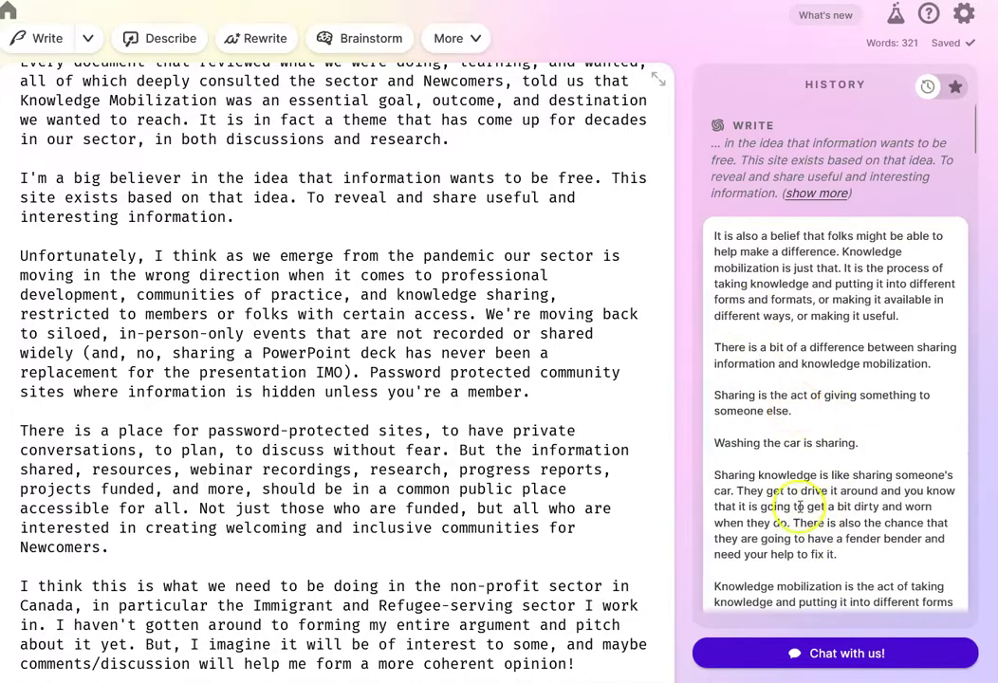
pyautogui.scroll(-2, 802, 499)
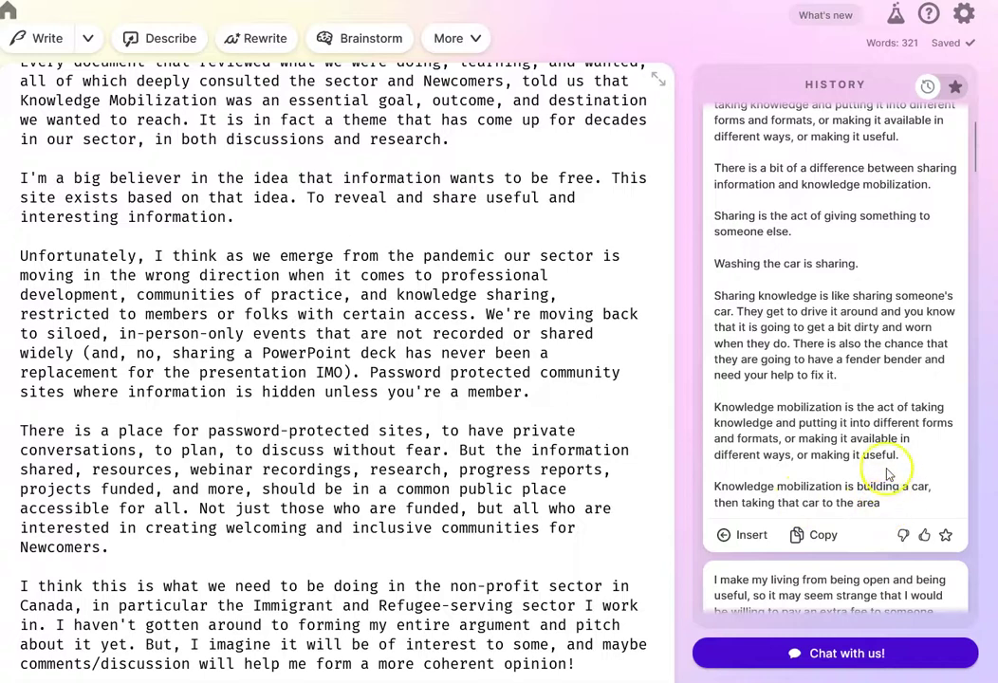
pyautogui.scroll(-2, 893, 469)
pyautogui.scroll(-2, 893, 463)
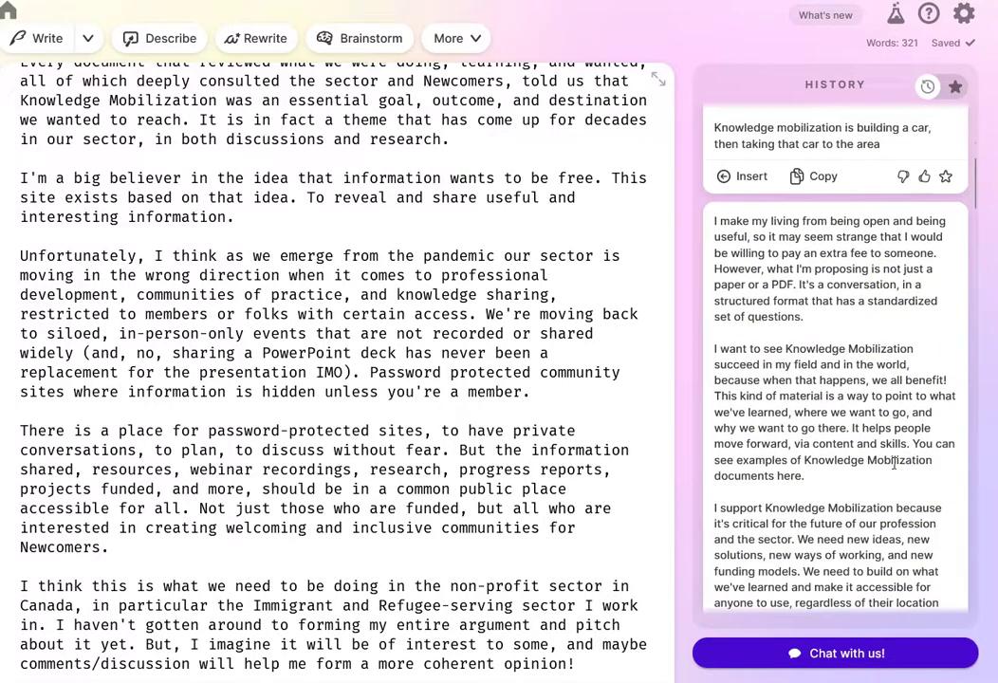
pyautogui.scroll(-2, 888, 465)
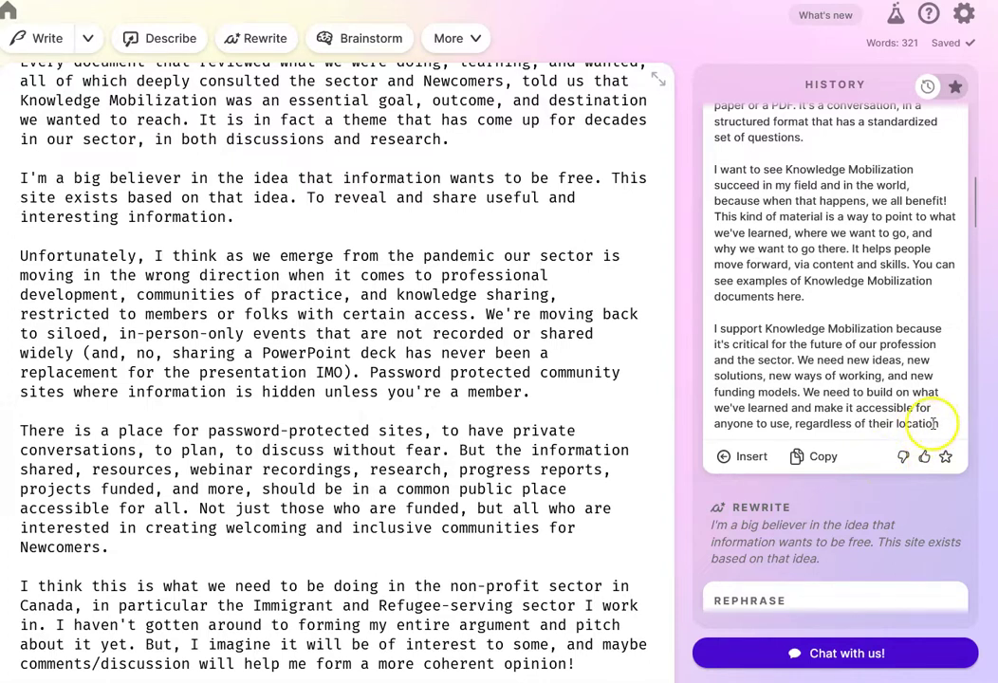
# - Paste the AI sentence supporting Knowledge Mobilization after 'interesting information.'
pyautogui.moveTo(795, 360); pyautogui.dragTo(714, 329)
pyautogui.hotkey('ctrl', 'c')
pyautogui.click(326, 218)
pyautogui.hotkey('ctrl', 'v')
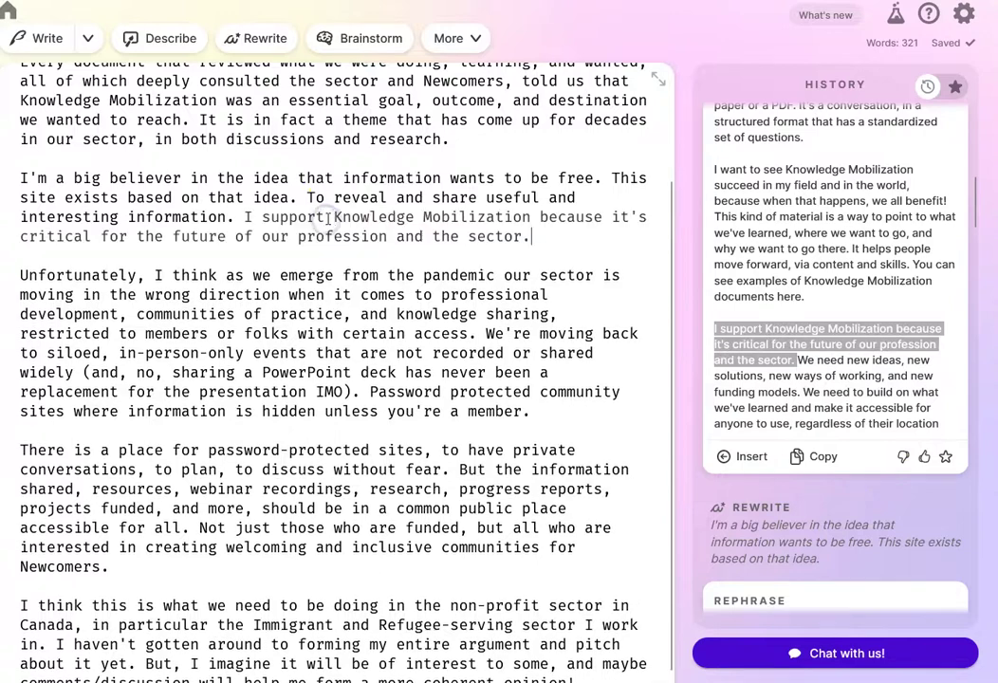
# - Paste three AI paragraphs on sharing versus knowledge mobilization after 'the sector.'
pyautogui.scroll(3, 822, 324)
pyautogui.scroll(2, 822, 324)
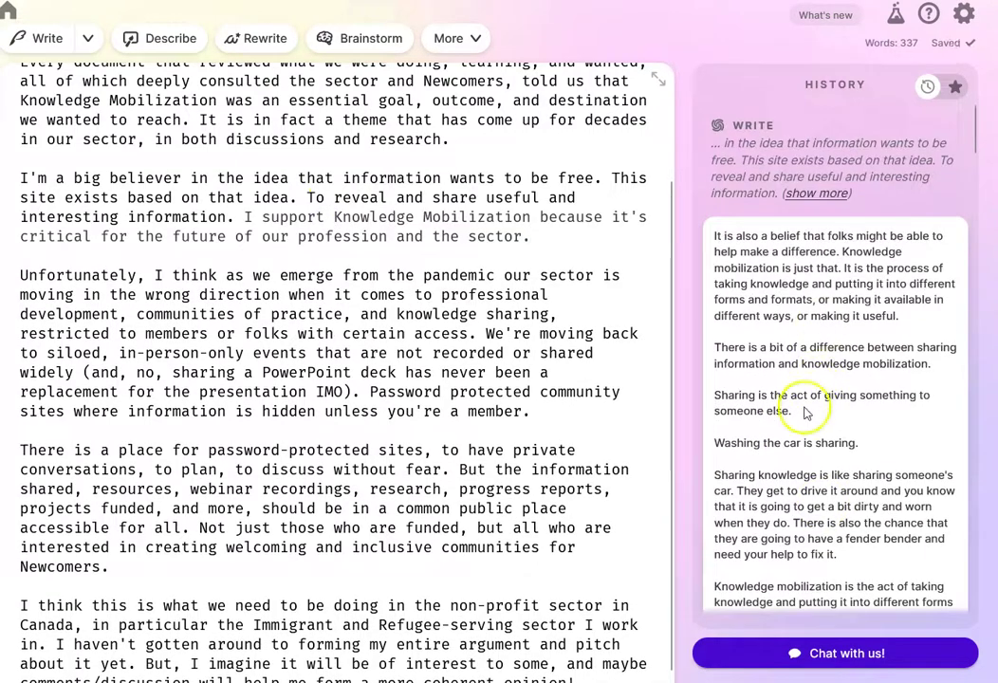
pyautogui.moveTo(805, 411); pyautogui.dragTo(712, 235)
pyautogui.hotkey('ctrl', 'c')
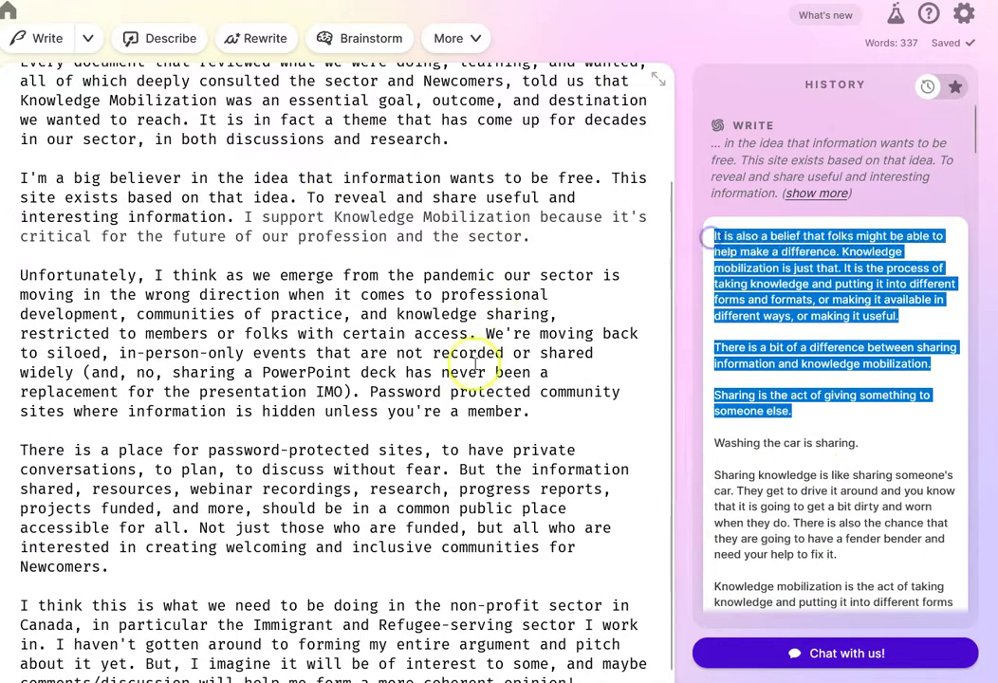
pyautogui.click(550, 238)
pyautogui.hotkey('ctrl', 'v')
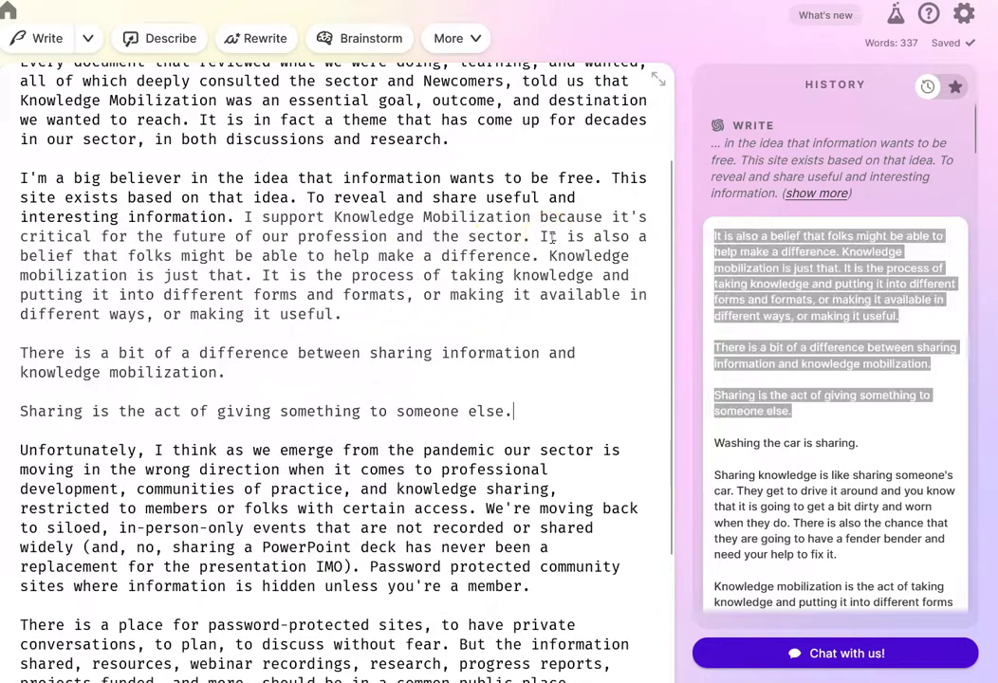
pyautogui.scroll(-1, 537, 328)
pyautogui.scroll(-2, 537, 328)
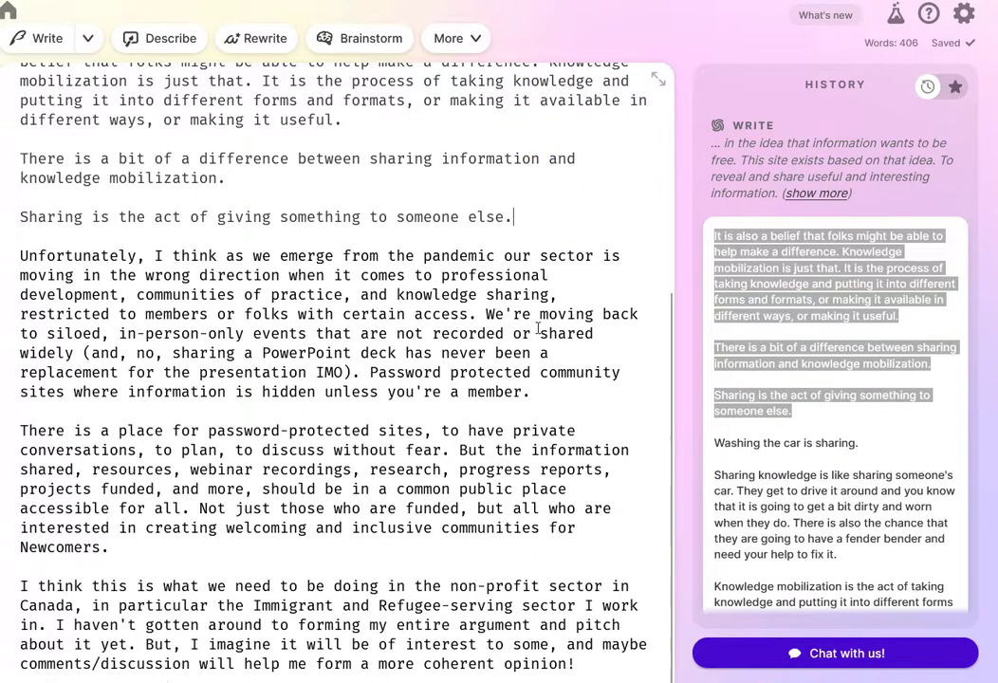
pyautogui.click(289, 548)
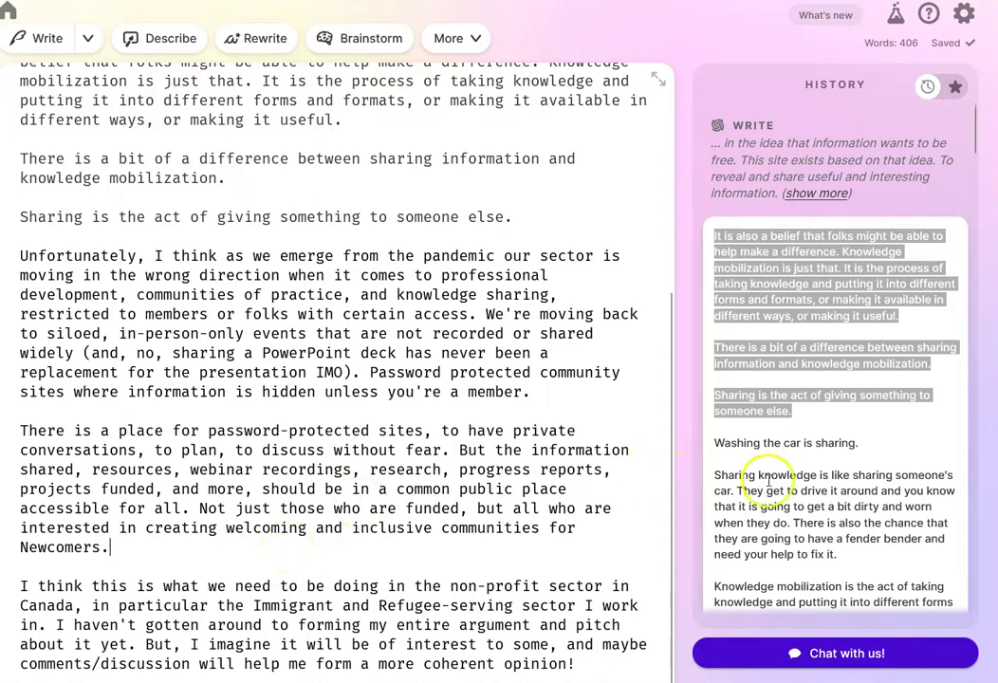
# - Add the 'I want to see…' AI paragraph as a new closing paragraph after 'opinion!'
pyautogui.scroll(-8, 769, 474)
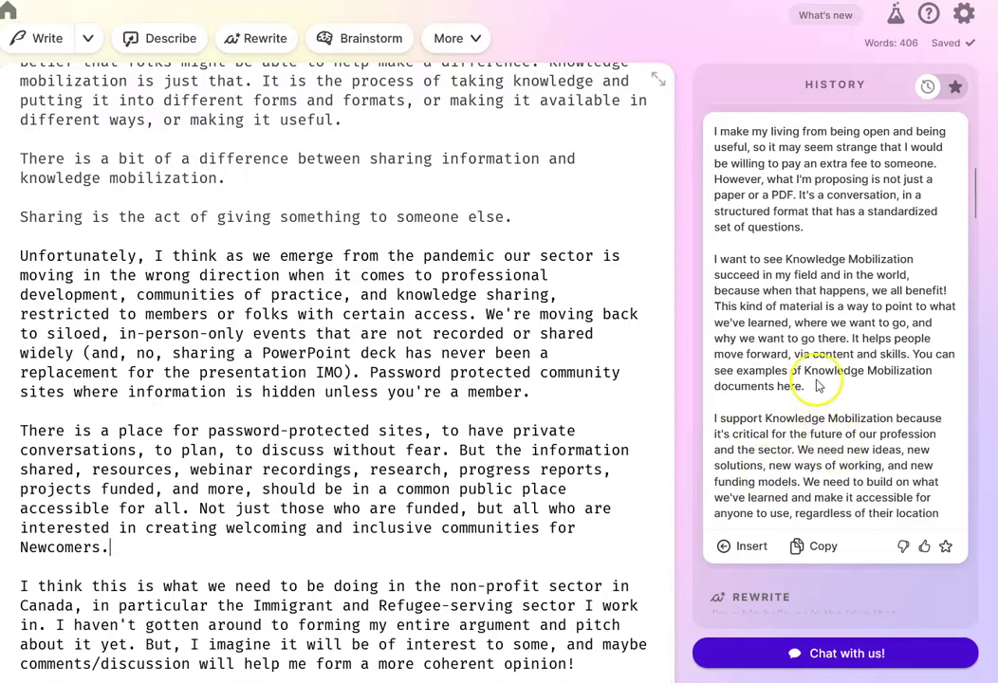
pyautogui.moveTo(822, 390); pyautogui.dragTo(737, 296)
pyautogui.click(854, 344)
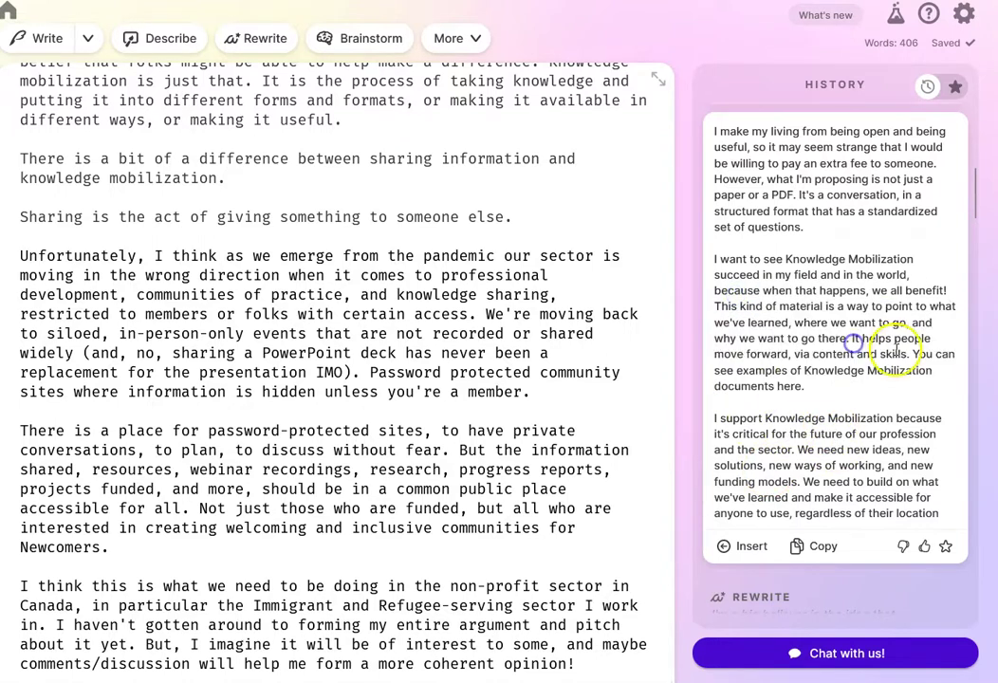
pyautogui.moveTo(909, 353); pyautogui.dragTo(718, 263)
pyautogui.hotkey('ctrl', 'c')
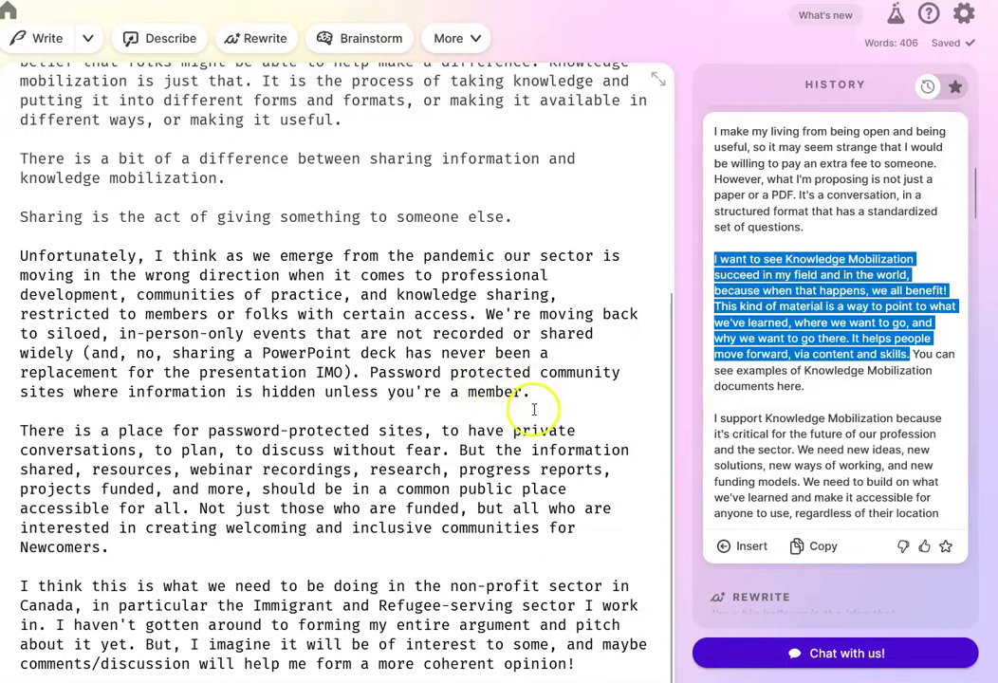
pyautogui.click(595, 655)
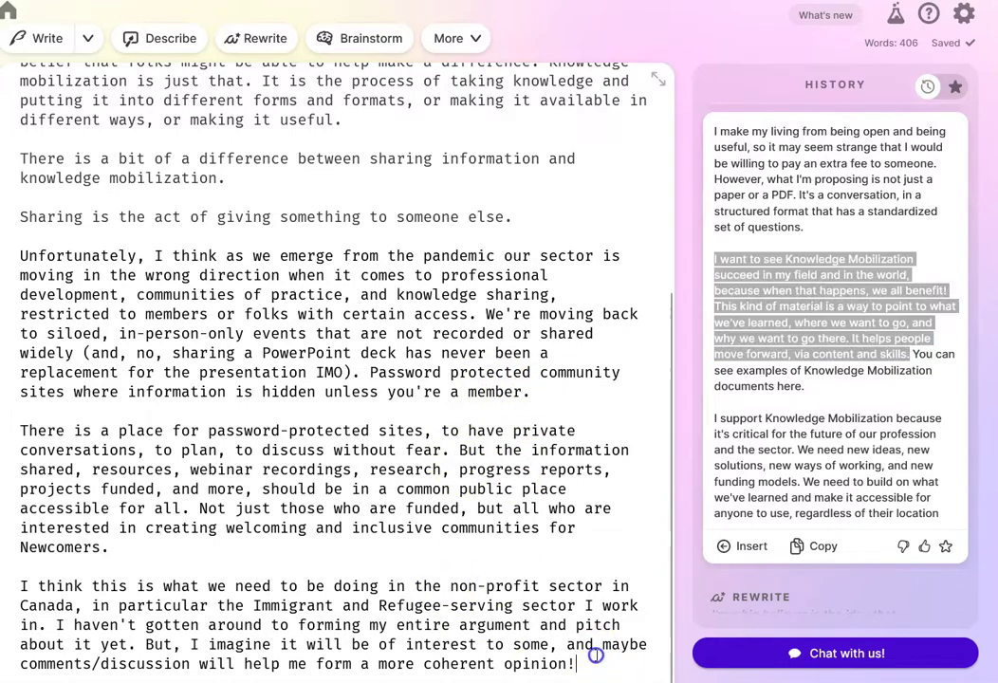
pyautogui.press('Return')
pyautogui.press('Return')
pyautogui.hotkey('ctrl', 'v')
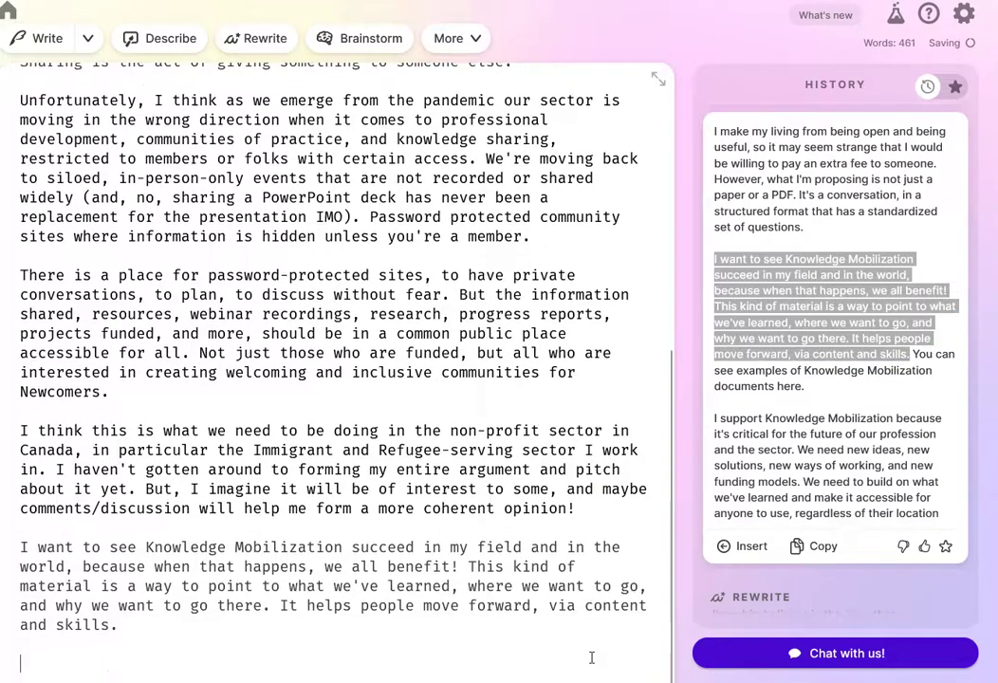
# - Generate new continuations and paste the closing Knowledge Mobilization paragraphs after 'and skills.'
pyautogui.click(46, 42)
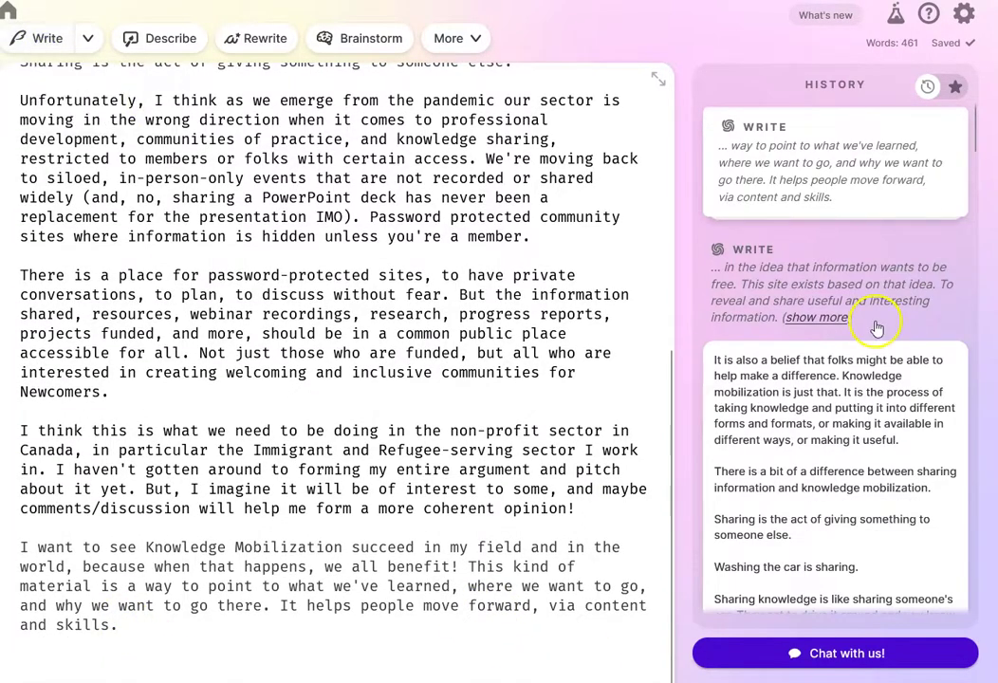
pyautogui.click(802, 124)
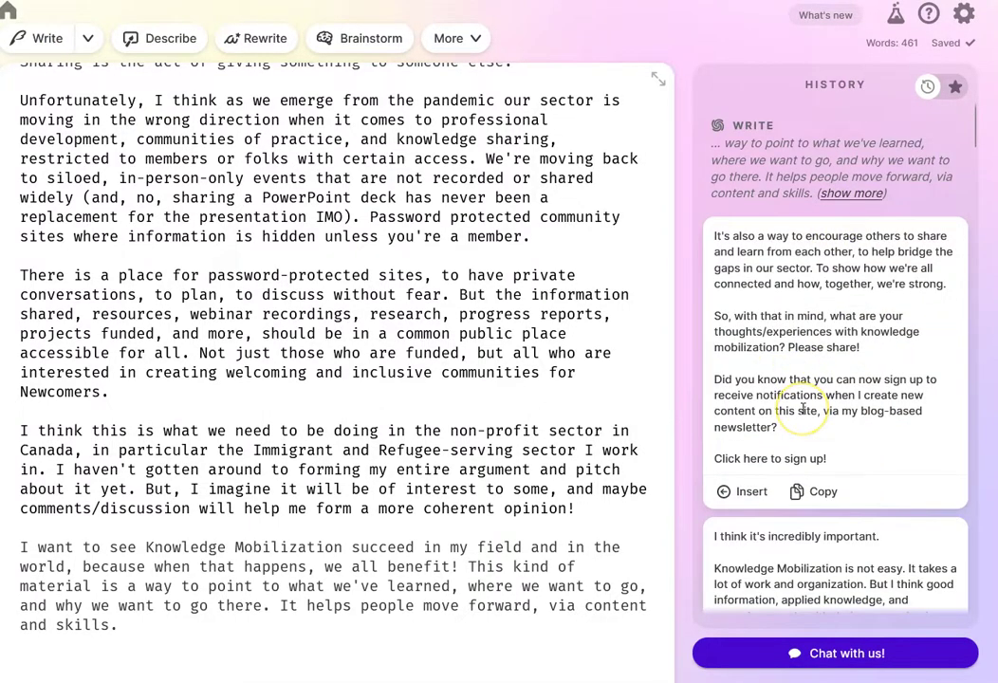
pyautogui.scroll(-4, 802, 408)
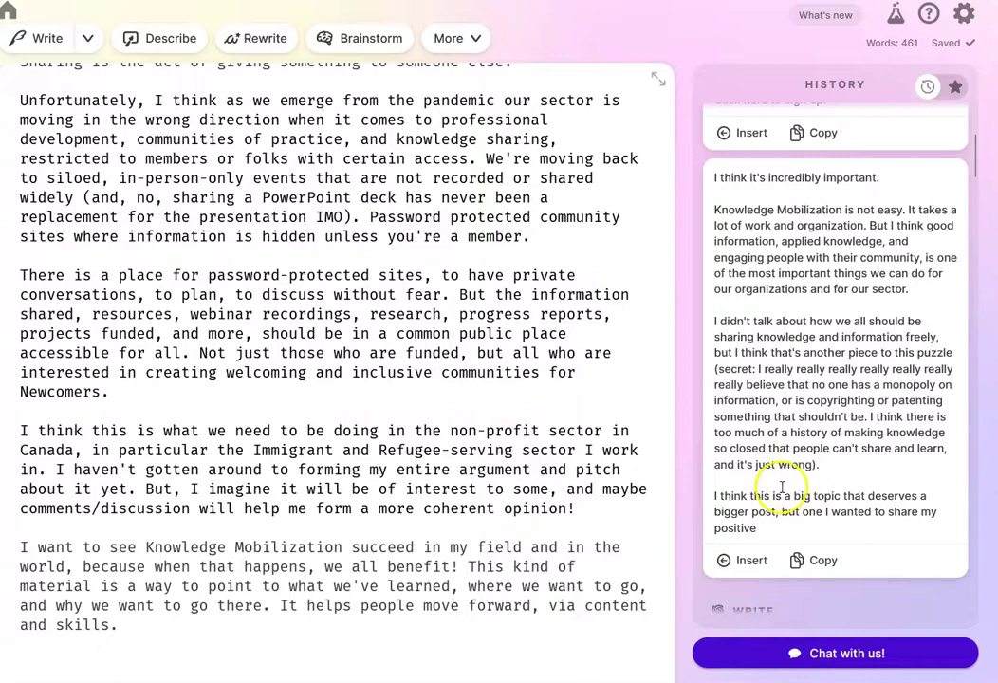
pyautogui.moveTo(932, 544); pyautogui.dragTo(704, 183)
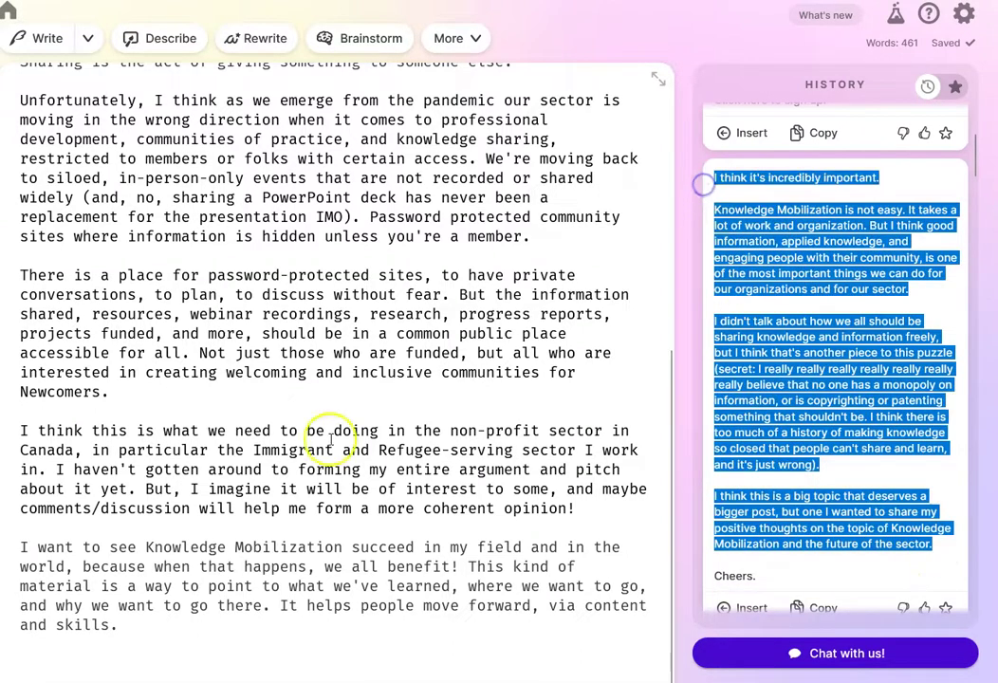
pyautogui.click(179, 623)
pyautogui.press('Return')
pyautogui.press('Return')
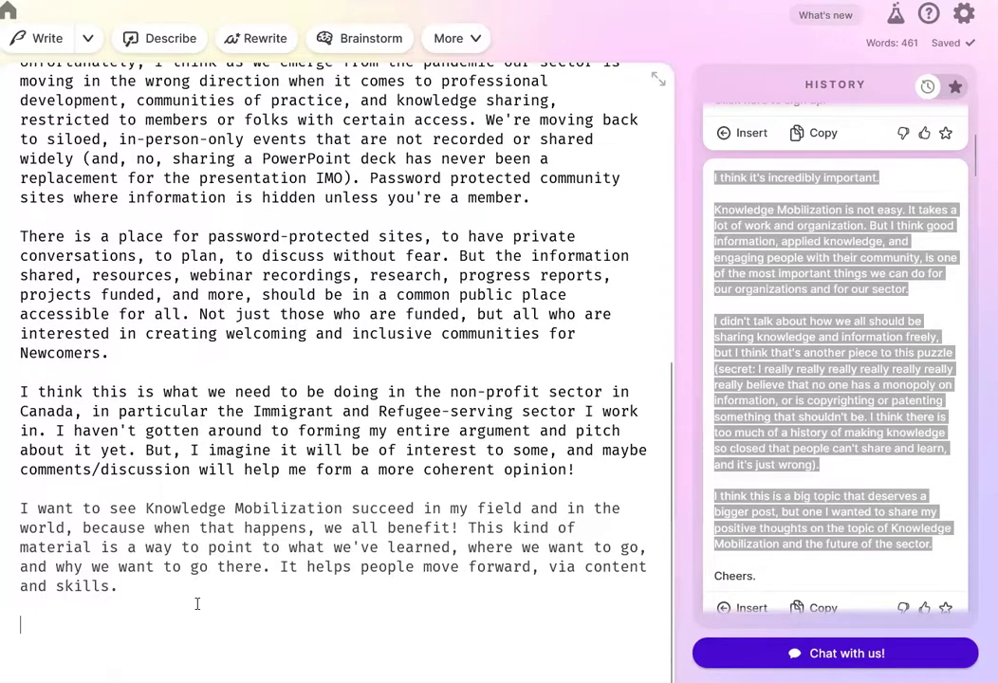
pyautogui.write("I think it's incredibly important.  Knowledge Mobilization is not easy. It takes a lot of work and organization. But I think good information, applied knowledge, and engaging people with their community, is one of the most important things we can do for our organizations and for our sector.  I didn't talk about how we all should be sharing knowledge and information freely, but I think that's another piece to this puzzle (secret: I really really really really really really really believe that no one has a monopoly on information, or is copyrighting or patenting something that shouldn't be. I think there is too much of a history of making knowledge so closed that people can't share and learn, and it's just wrong).  I think this is a big topic that deserves a bigger post, but one I wanted to share my positive thoughts on the topic of Knowledge Mobilization and the future of the sector.")
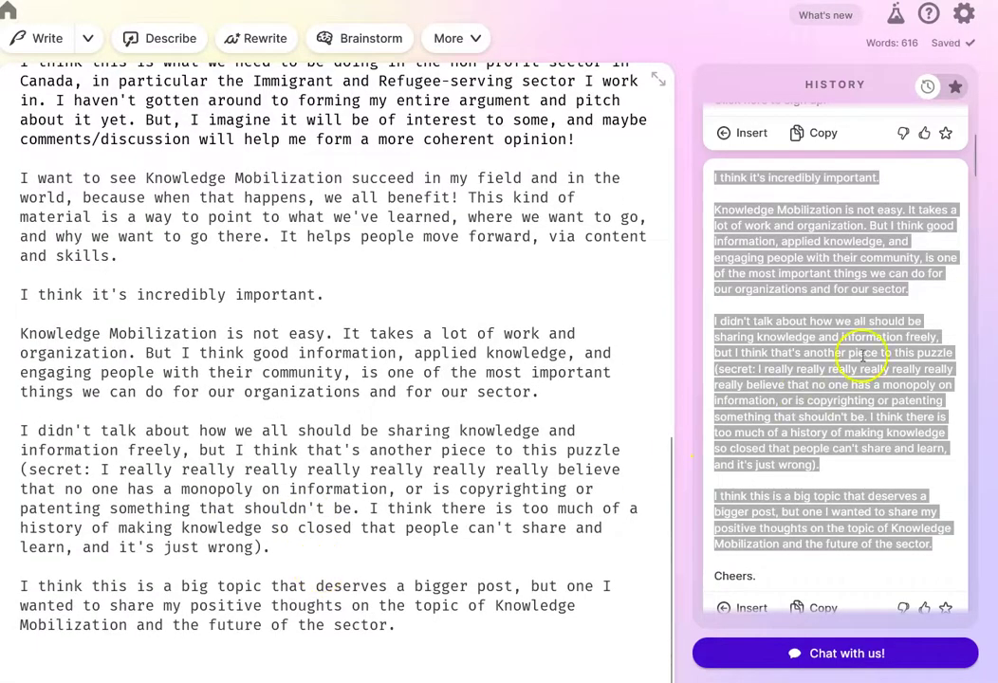
# - Add the question inviting readers' experiences as the post's final paragraph
pyautogui.scroll(4, 854, 365)
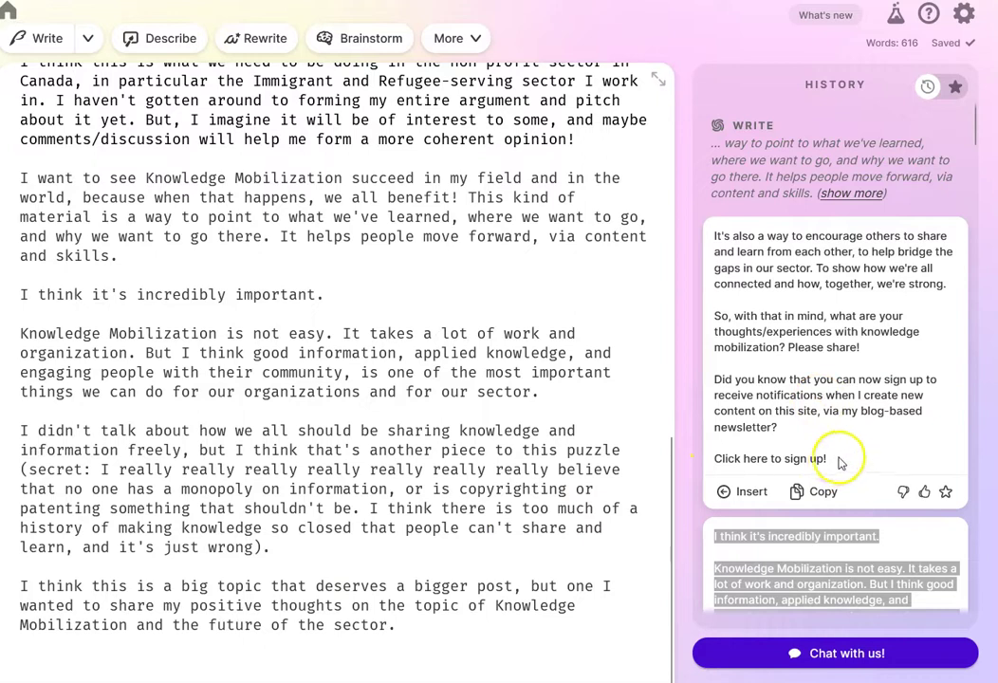
pyautogui.moveTo(860, 348); pyautogui.dragTo(724, 318)
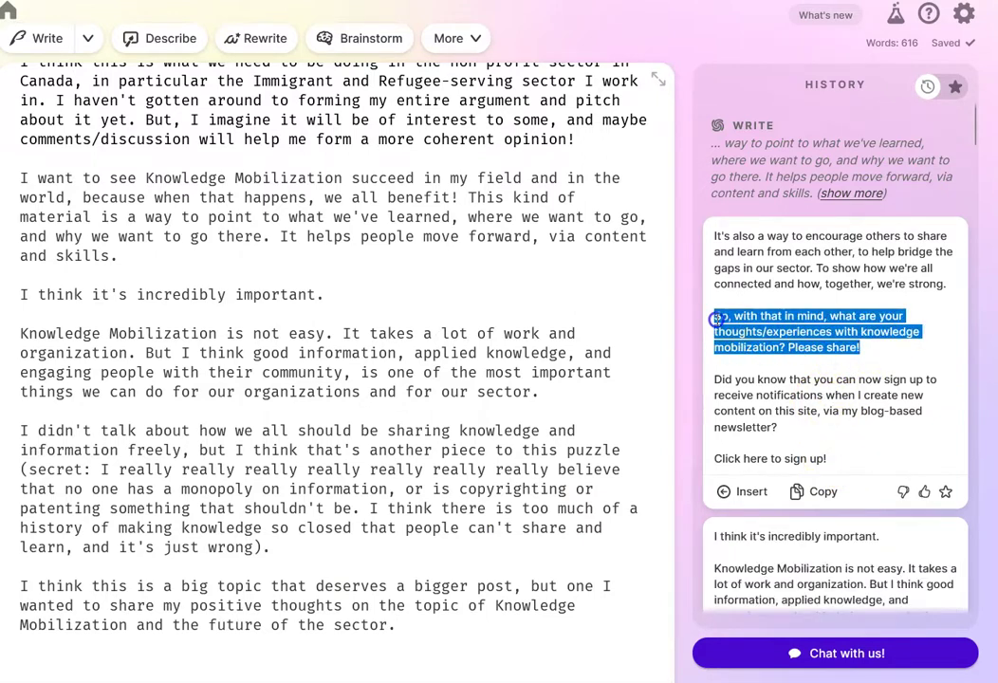
pyautogui.click(417, 635)
pyautogui.press('Return')
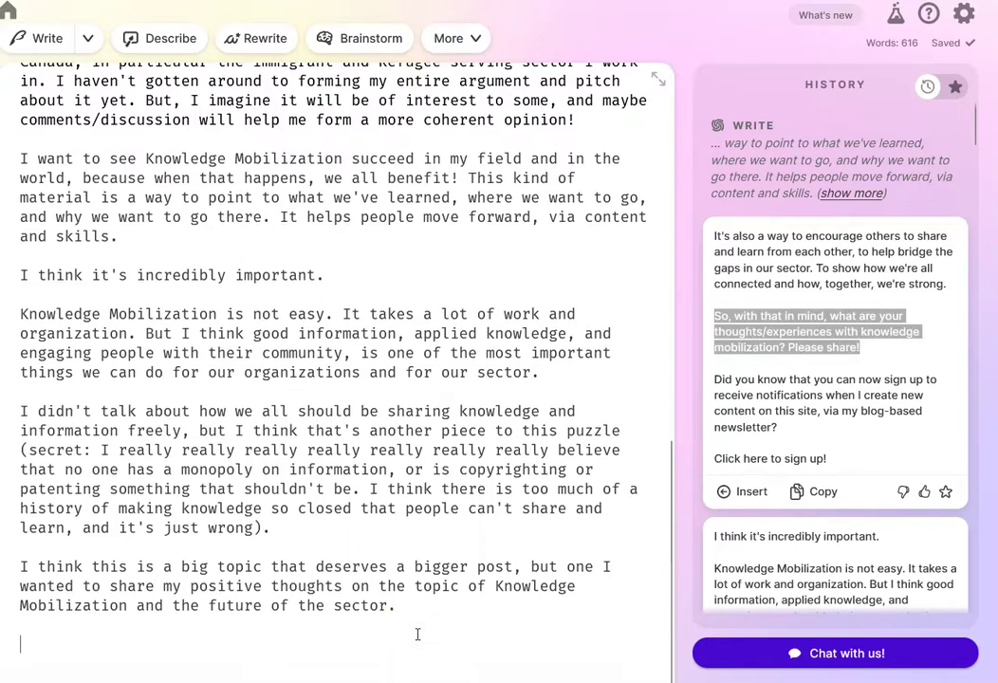
pyautogui.write('So, with that in mind, what are your thoughts/experiences with knowledge mobilization? Please share!')
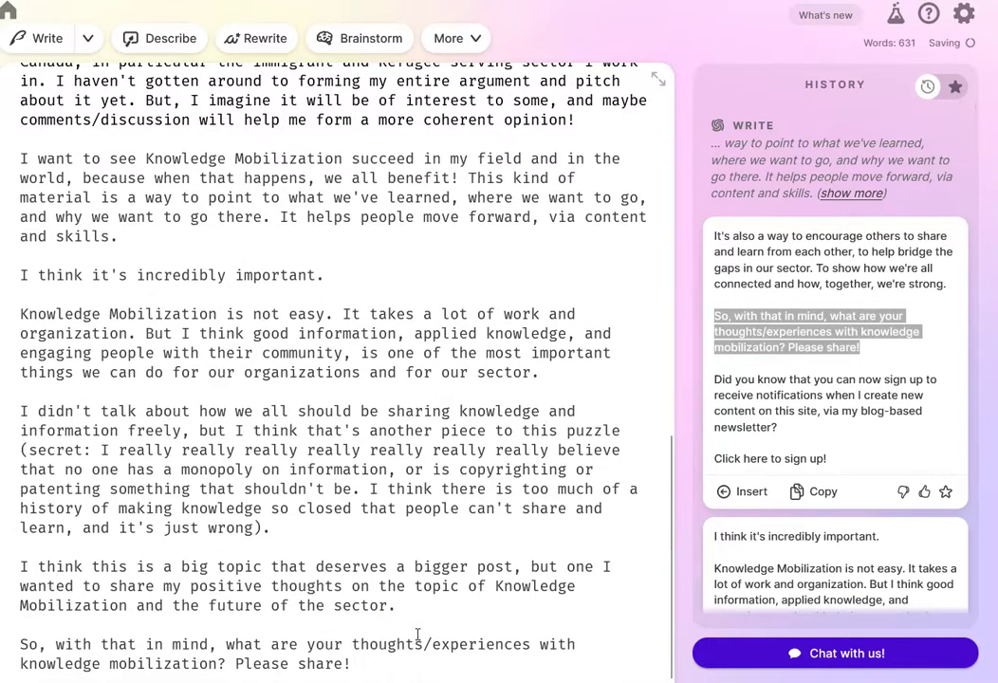
# - Paste the sentences on encouraging others to share after 'I think it's incredibly important.'
pyautogui.moveTo(947, 285); pyautogui.dragTo(706, 239)
pyautogui.hotkey('ctrl', 'c')
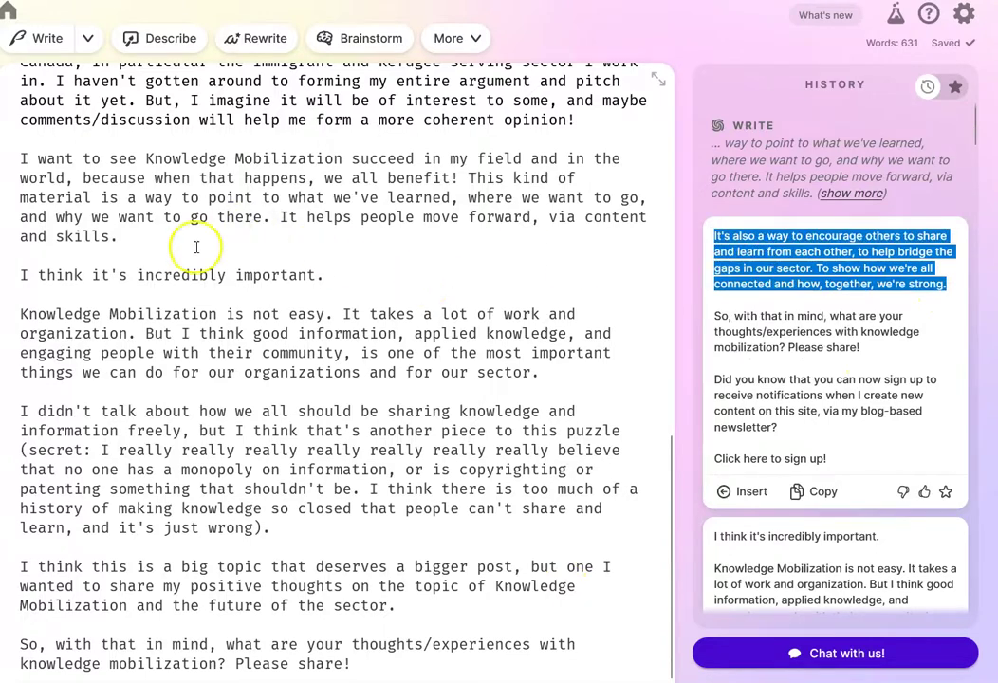
pyautogui.click(363, 281)
pyautogui.hotkey('ctrl', 'v')
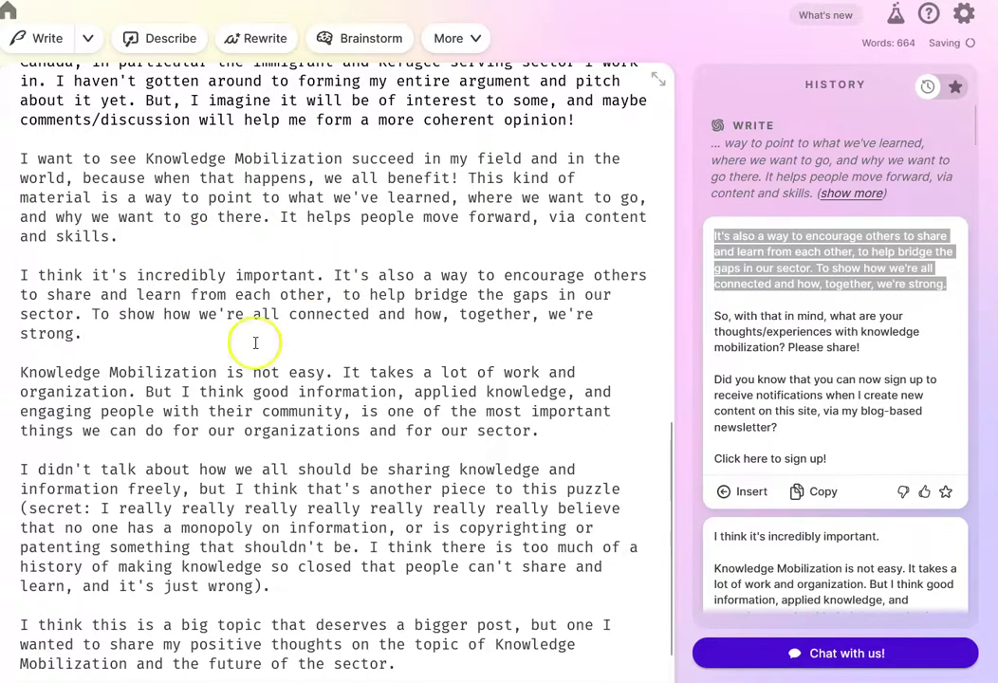
# - Generate a fresh continuation from after the topic paragraph's 'sector.'
pyautogui.scroll(10, 524, 450)
pyautogui.scroll(-10, 517, 450)
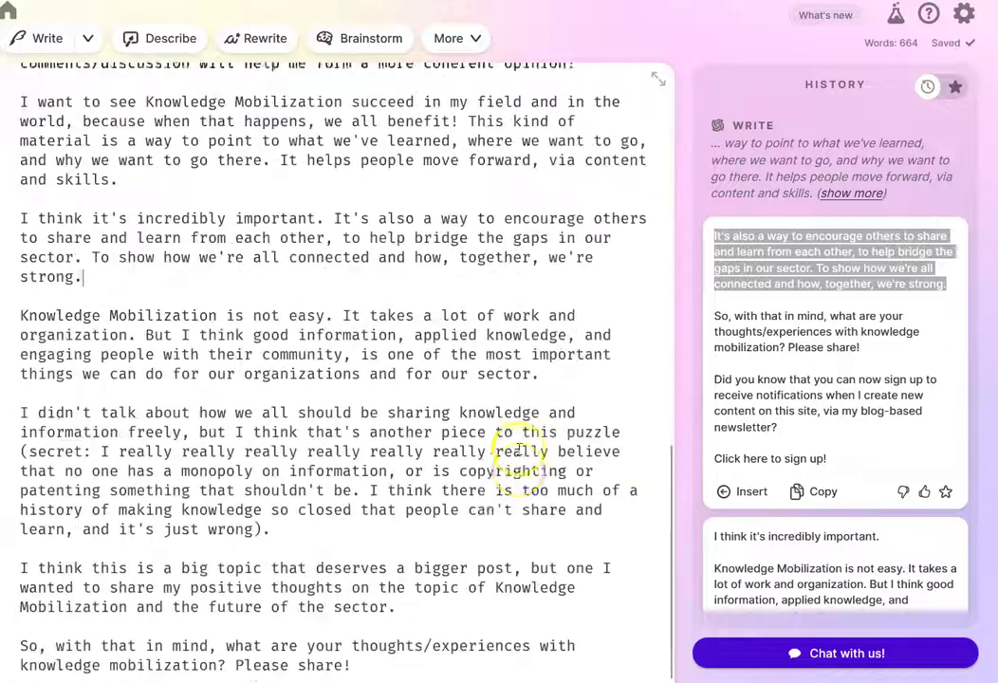
pyautogui.click(453, 589)
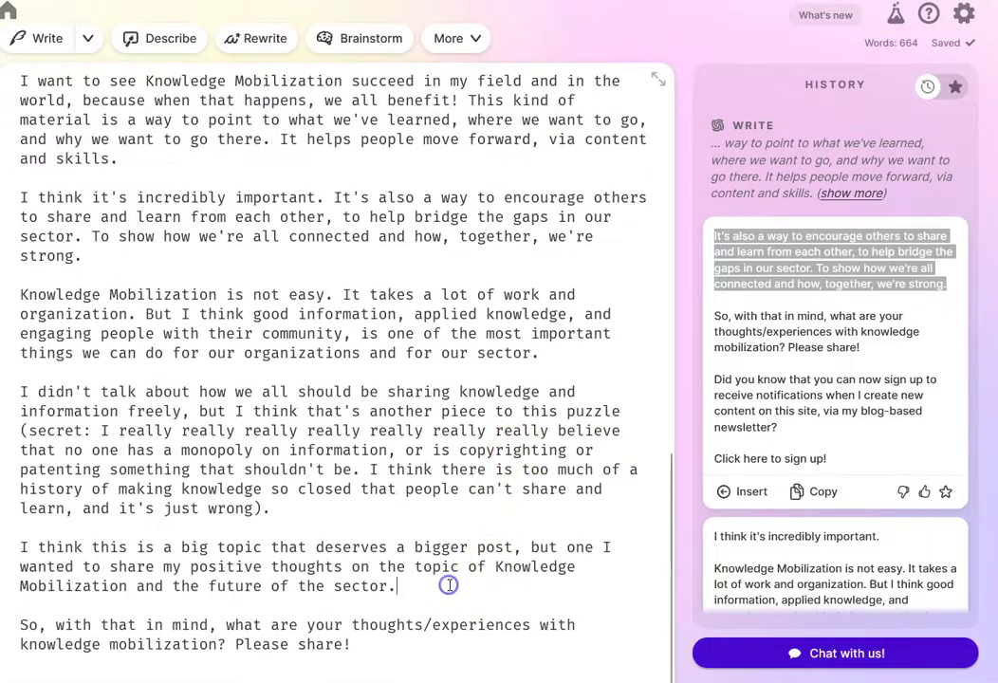
pyautogui.click(49, 40)
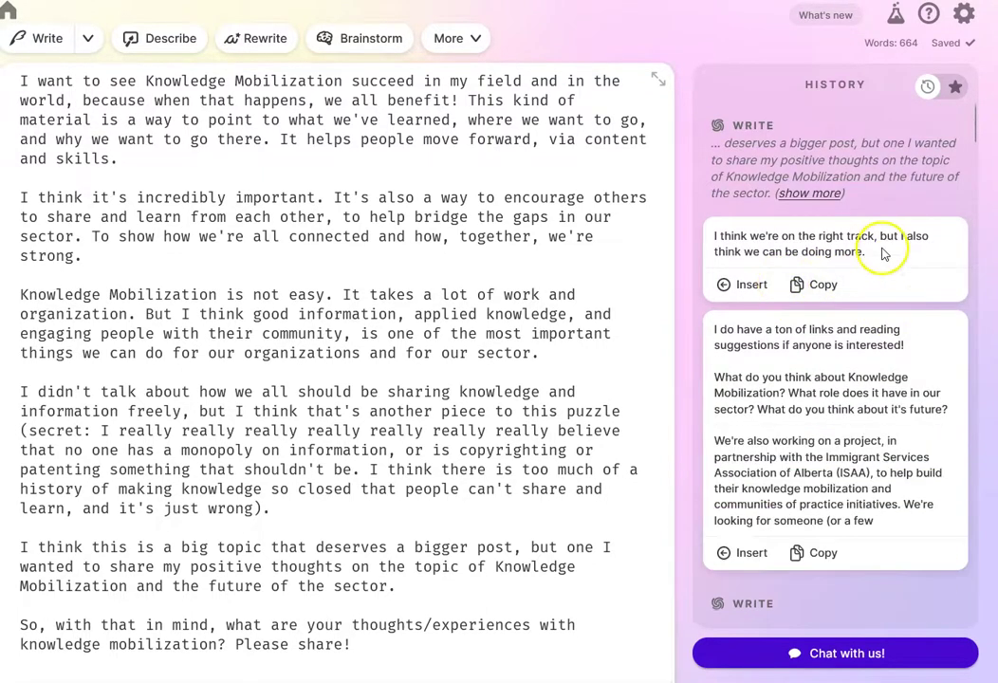
# - Paste the AI questions about Knowledge Mobilization's role and future after 'sector.'
pyautogui.moveTo(881, 259); pyautogui.dragTo(735, 236)
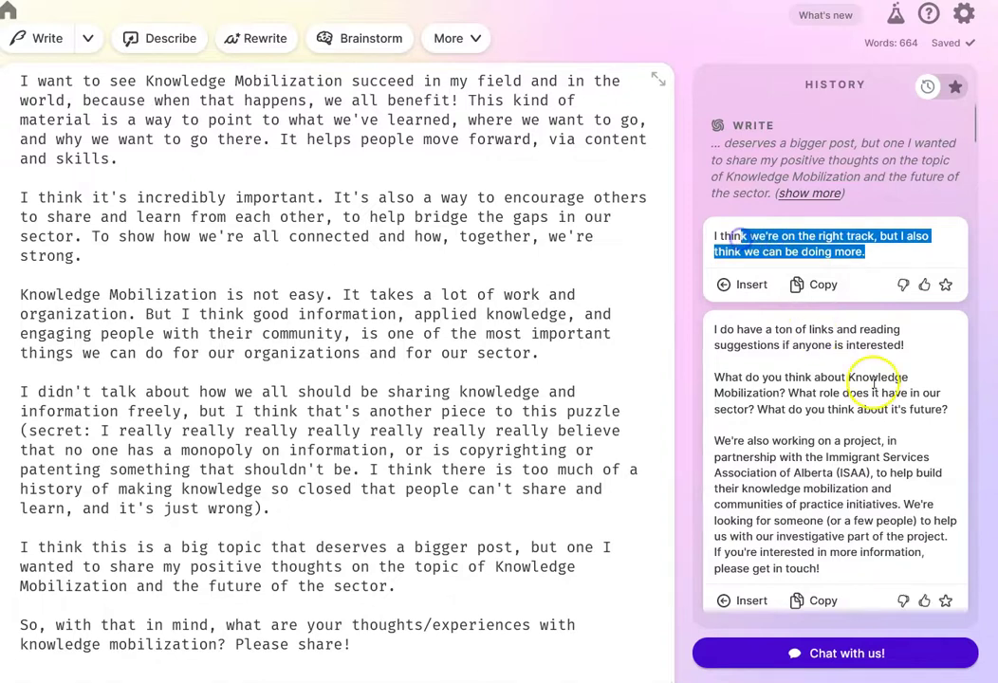
pyautogui.moveTo(947, 408); pyautogui.dragTo(715, 377)
pyautogui.hotkey('ctrl', 'c')
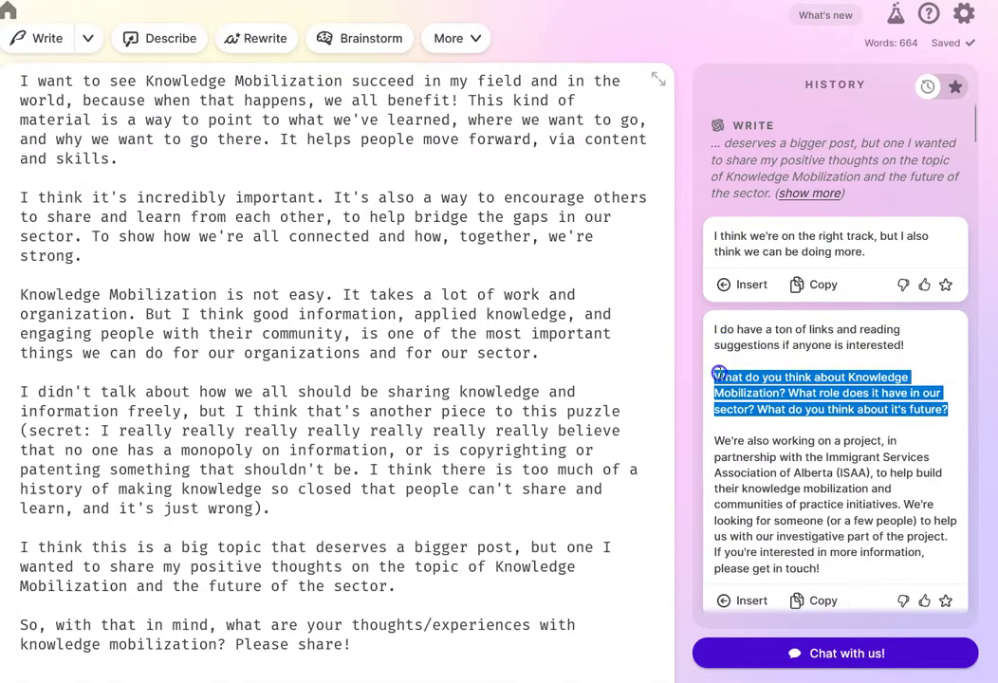
pyautogui.click(410, 590)
pyautogui.hotkey('ctrl', 'v')
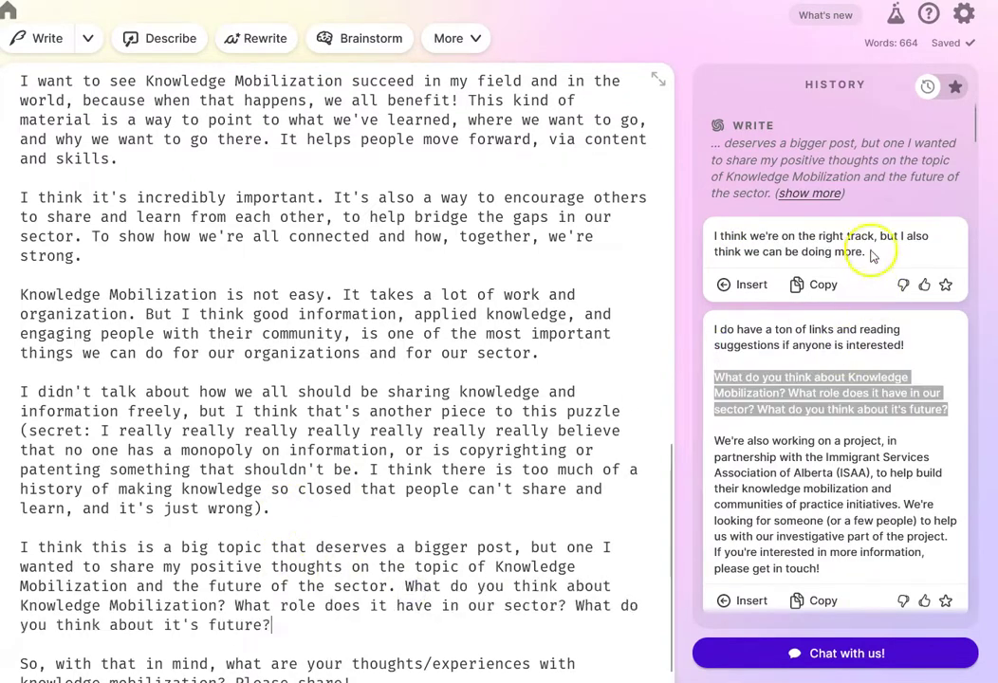
# - Add 'I think we're on the right track…' as a new paragraph after 'future?'
pyautogui.moveTo(868, 249); pyautogui.dragTo(718, 234)
pyautogui.hotkey('ctrl', 'c')
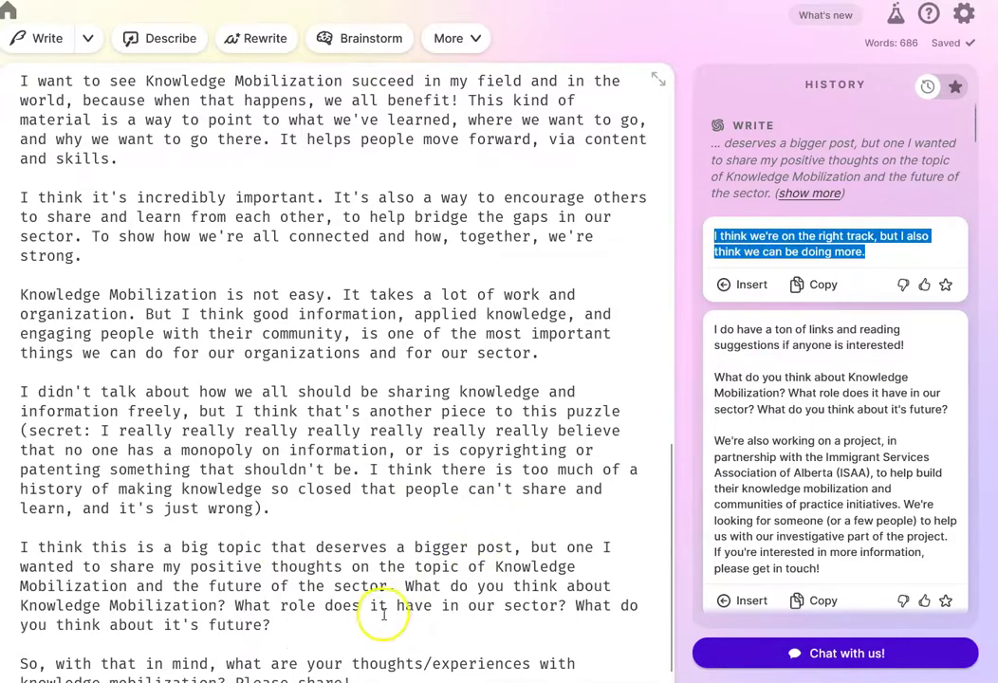
pyautogui.click(380, 624)
pyautogui.press('Return')
pyautogui.press('Return')
pyautogui.hotkey('ctrl', 'v')
# - Review the History suggestions, selecting the association's name in one card
pyautogui.scroll(-3, 796, 473)
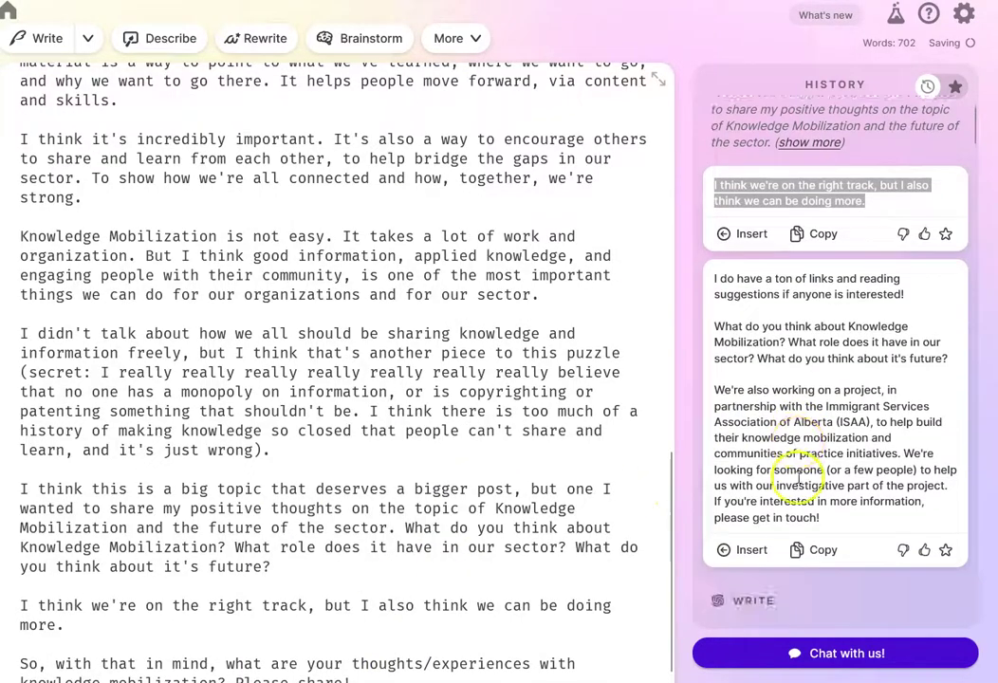
pyautogui.scroll(3, 784, 476)
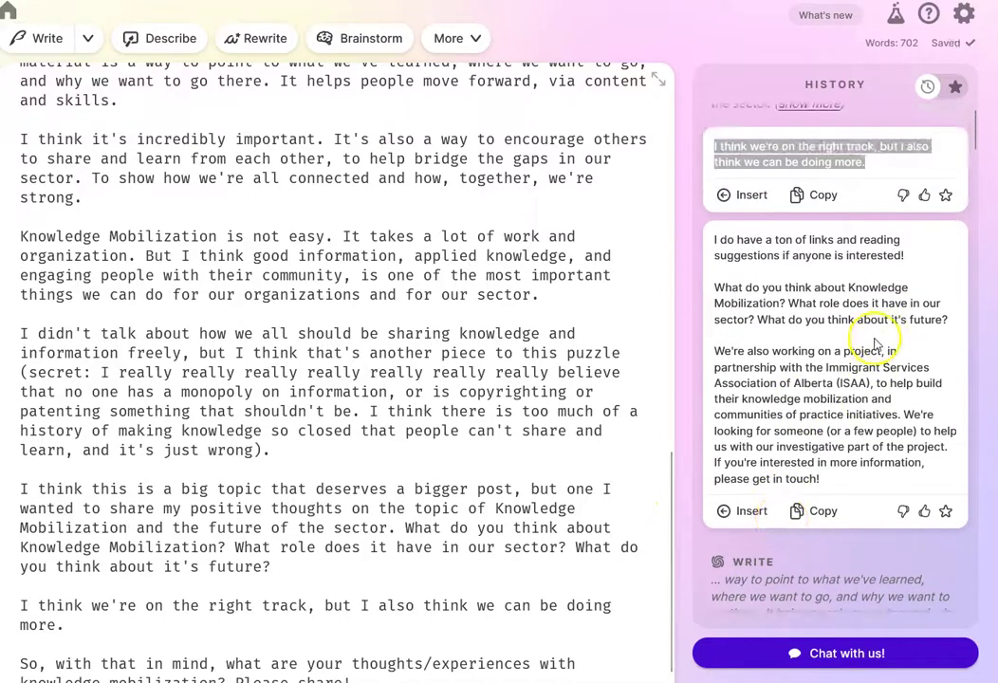
pyautogui.moveTo(824, 367); pyautogui.dragTo(871, 383)
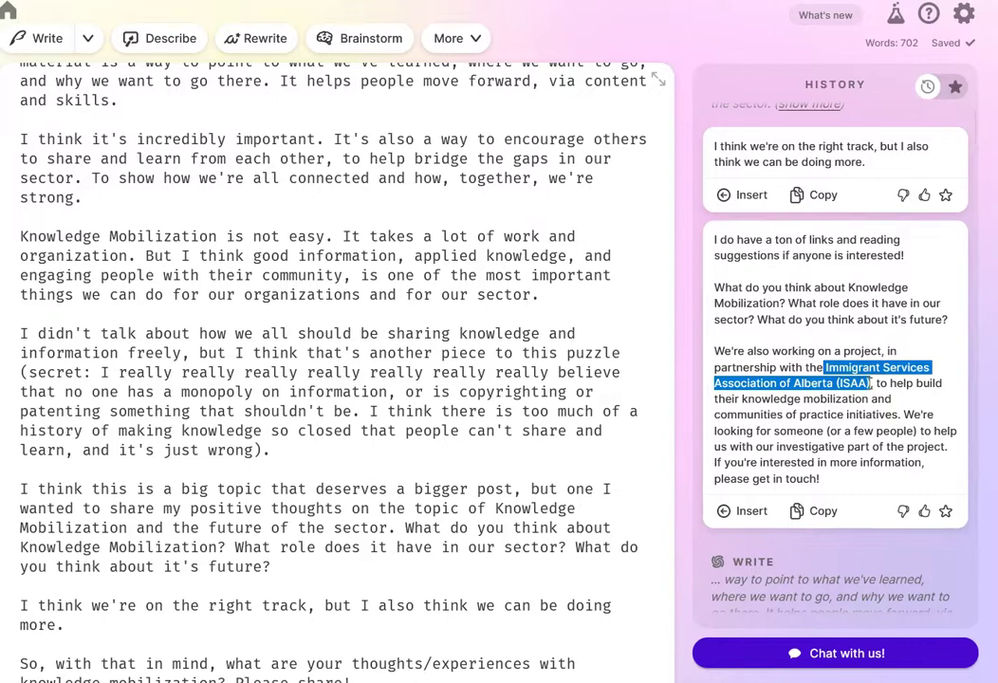
pyautogui.scroll(1, 860, 446)
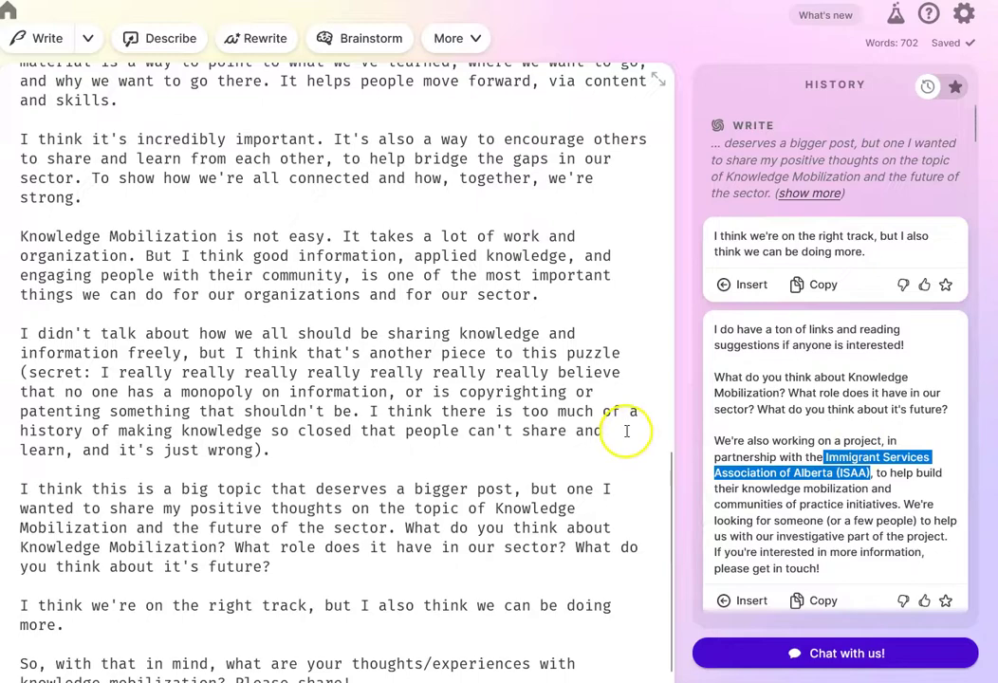
pyautogui.scroll(-1, 329, 467)
pyautogui.scroll(10, 330, 468)
# - Generate from 'research.' and paste the knowledge-and-action paragraph as a new paragraph there
pyautogui.click(454, 270)
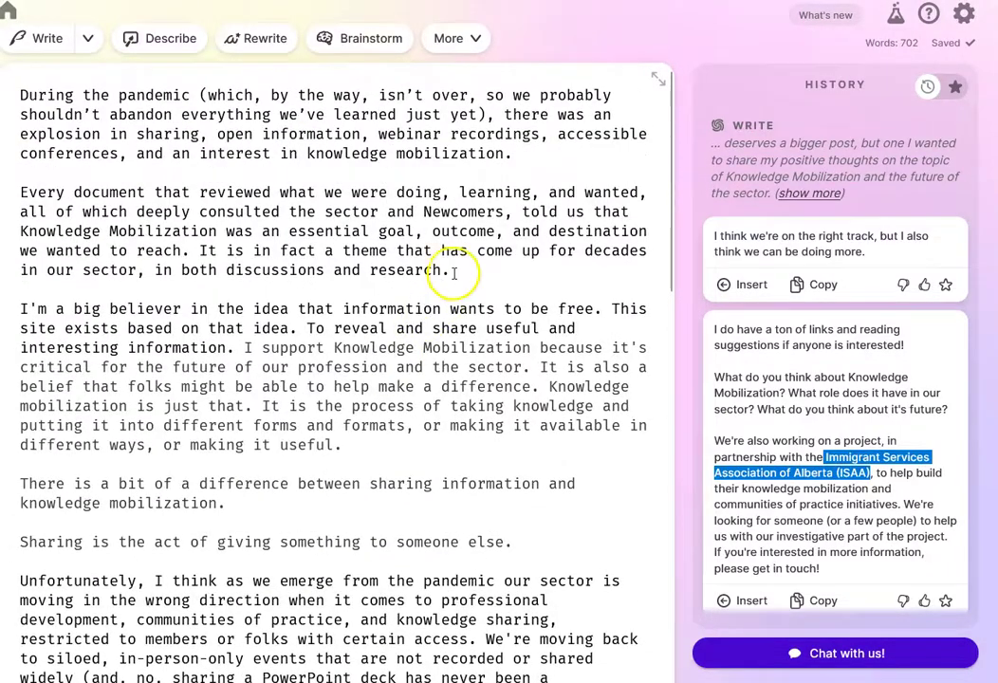
pyautogui.click(42, 38)
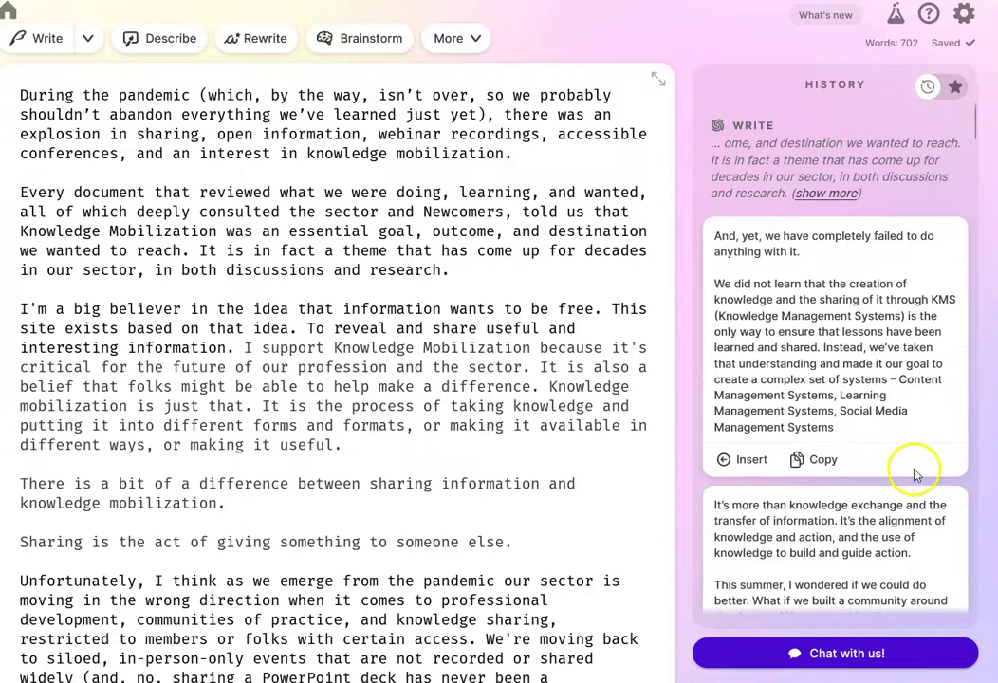
pyautogui.scroll(-4, 906, 453)
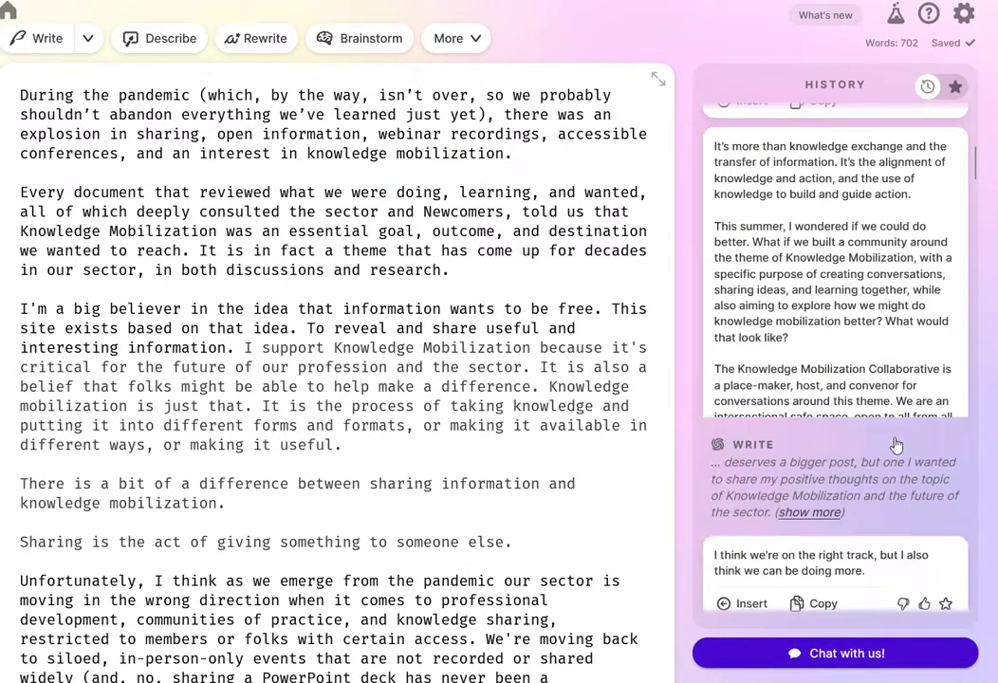
pyautogui.moveTo(912, 196); pyautogui.dragTo(723, 148)
pyautogui.hotkey('ctrl', 'c')
pyautogui.click(508, 269)
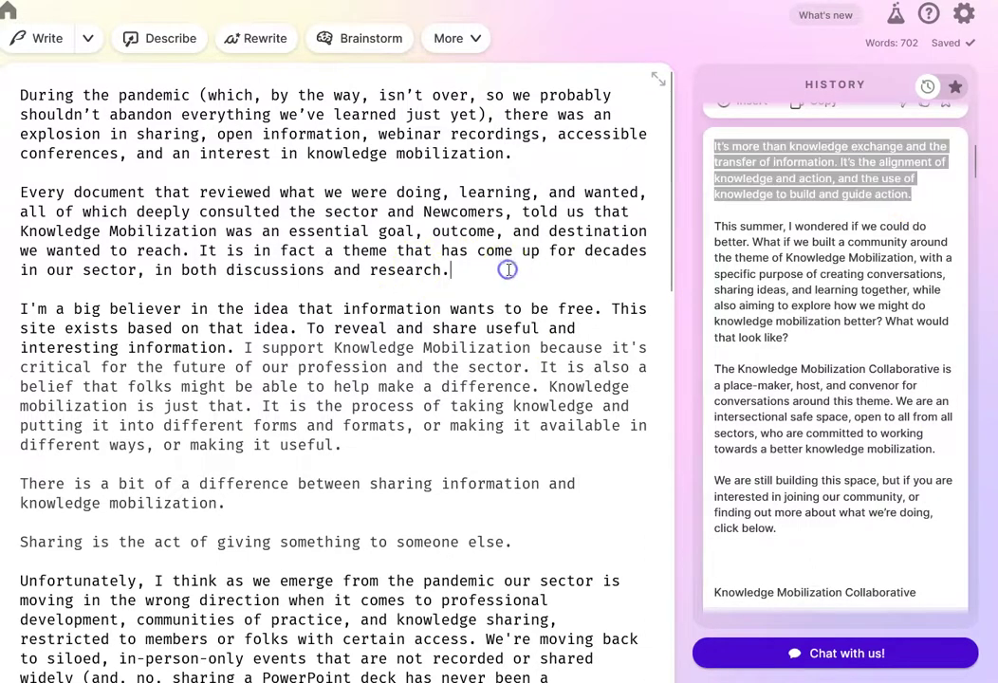
pyautogui.press('Return')
pyautogui.hotkey('ctrl', 'v')
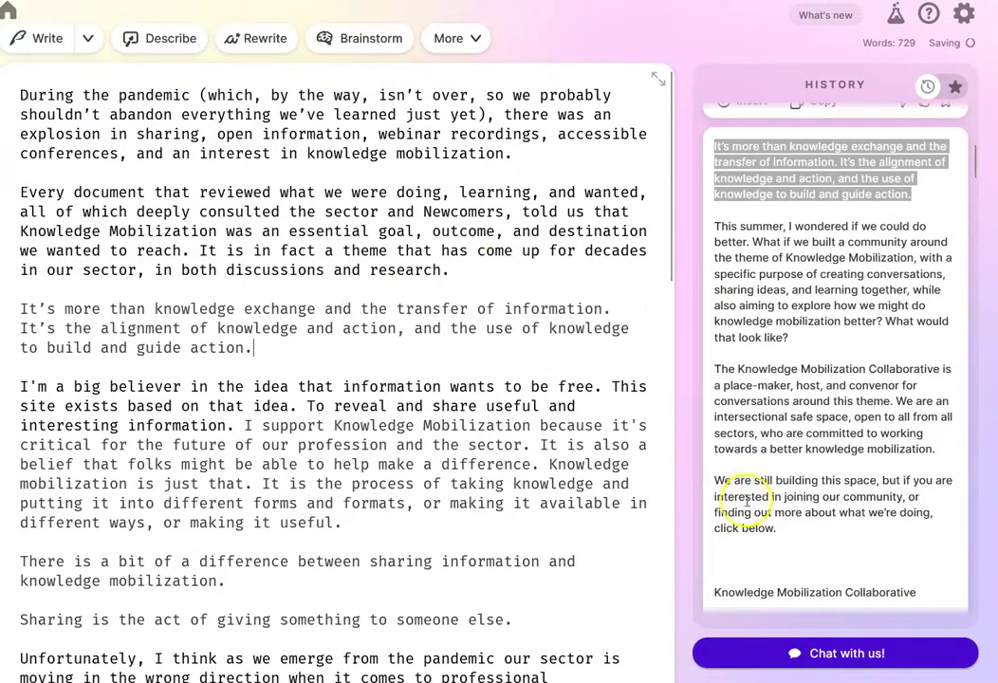
pyautogui.moveTo(793, 530); pyautogui.dragTo(713, 402)
pyautogui.scroll(-4, 753, 473)
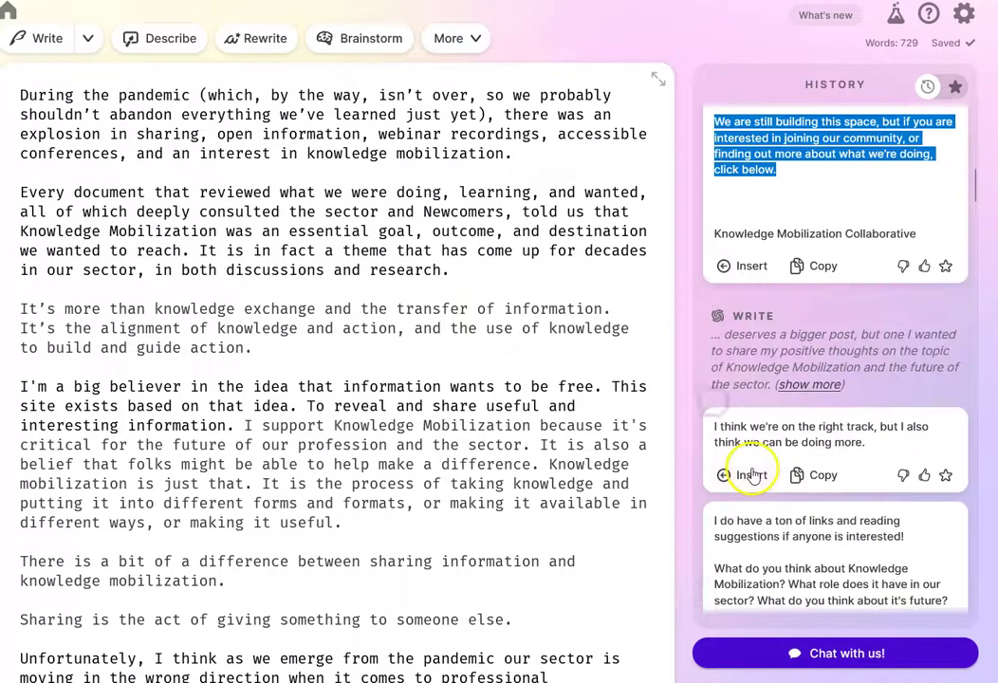
pyautogui.scroll(10, 753, 472)
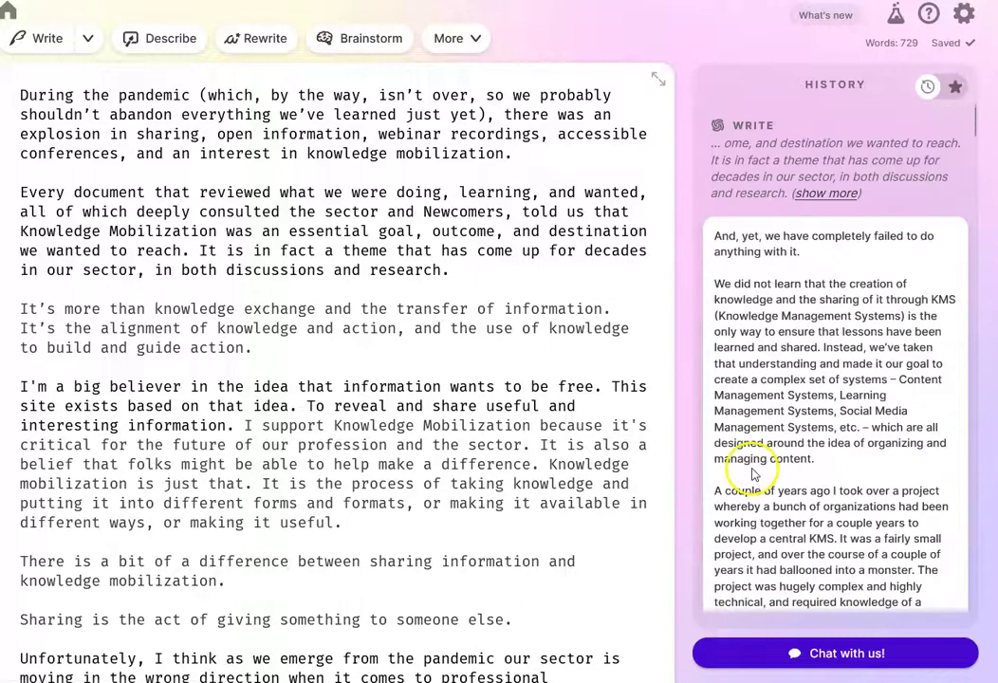
pyautogui.scroll(-2, 752, 473)
pyautogui.scroll(1, 747, 453)
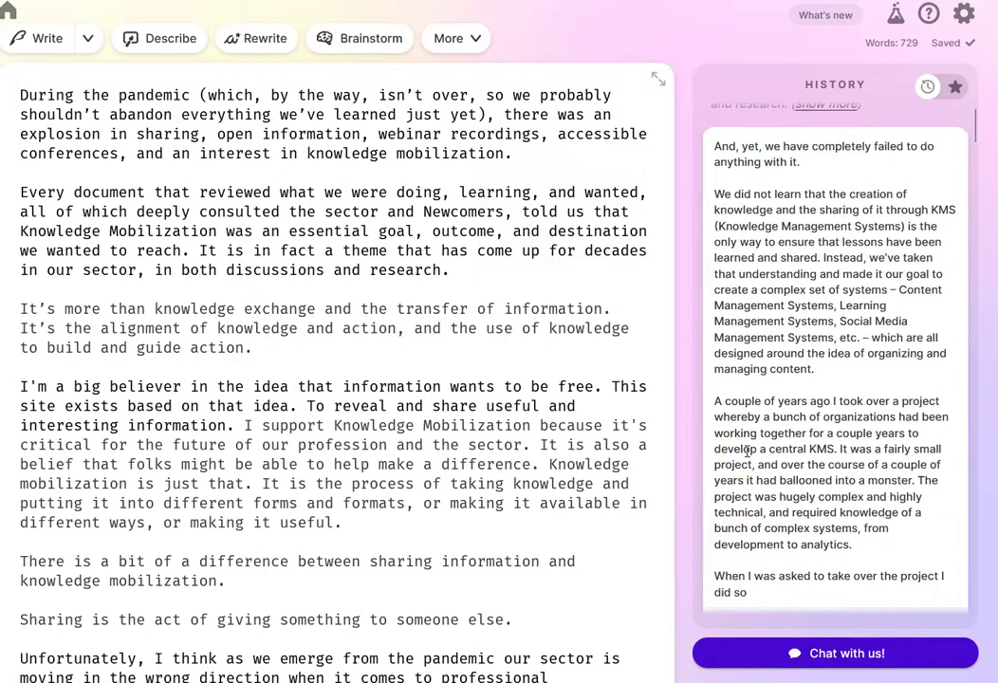
pyautogui.scroll(-2, 392, 334)
pyautogui.scroll(-10, 392, 334)
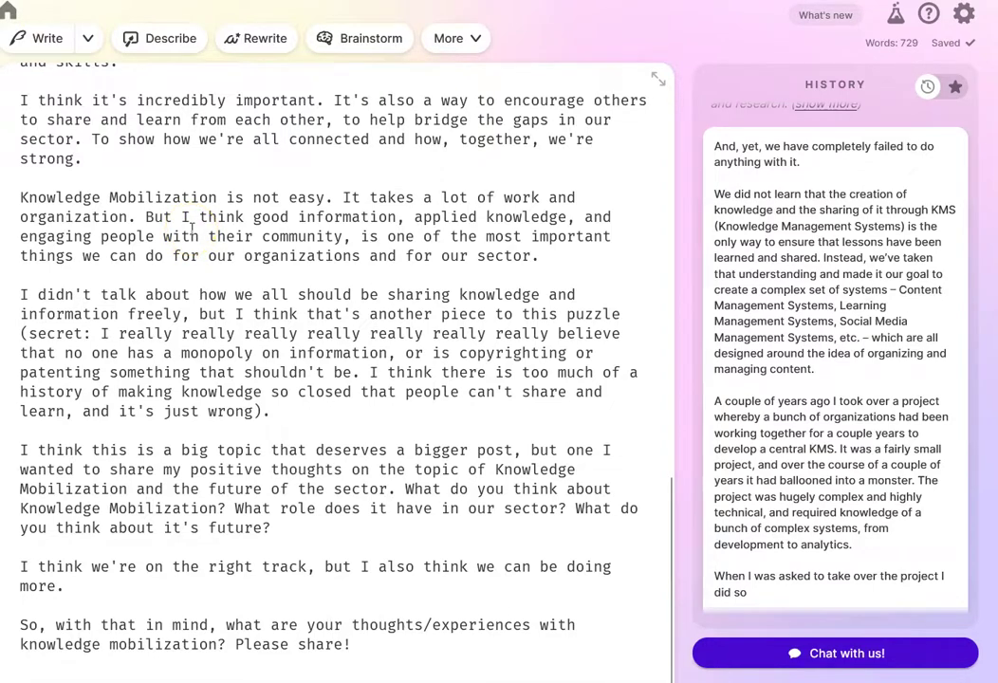
pyautogui.scroll(15, 290, 454)
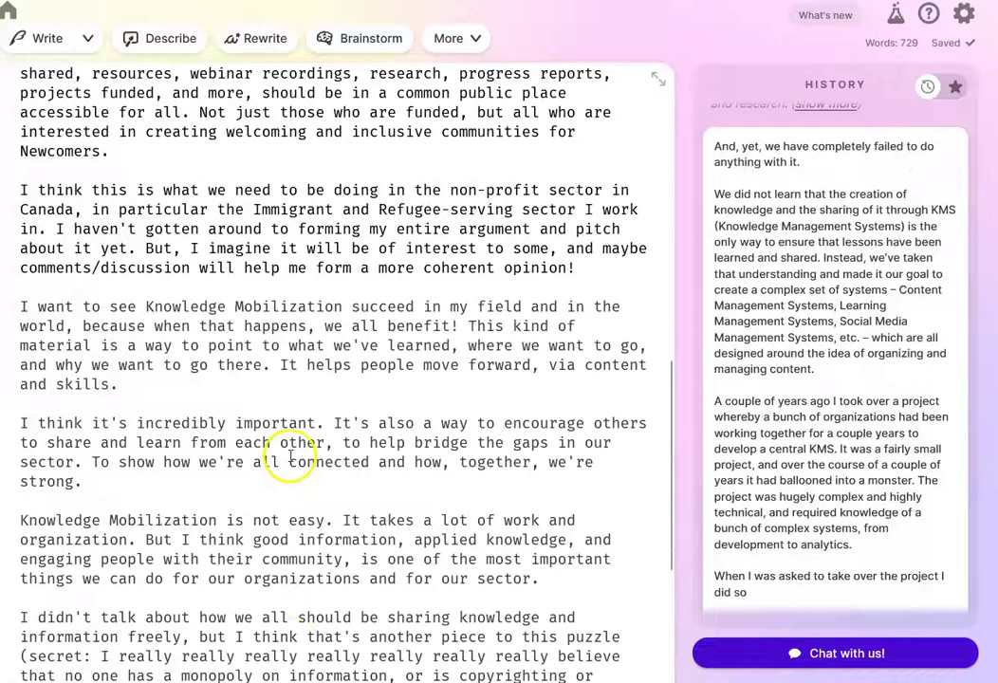
pyautogui.scroll(-15, 287, 446)
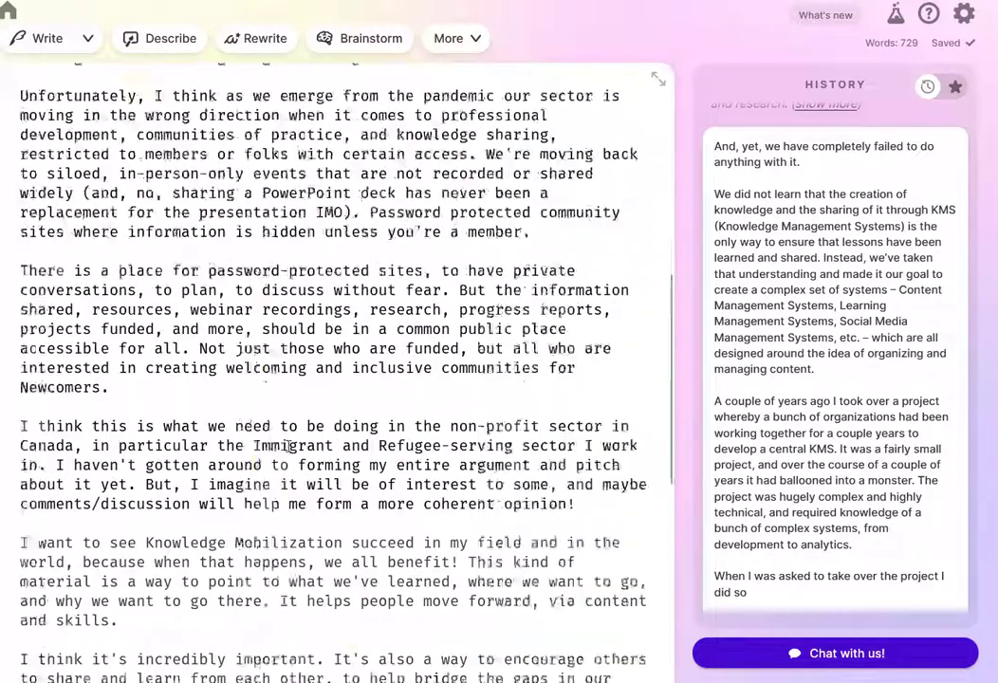